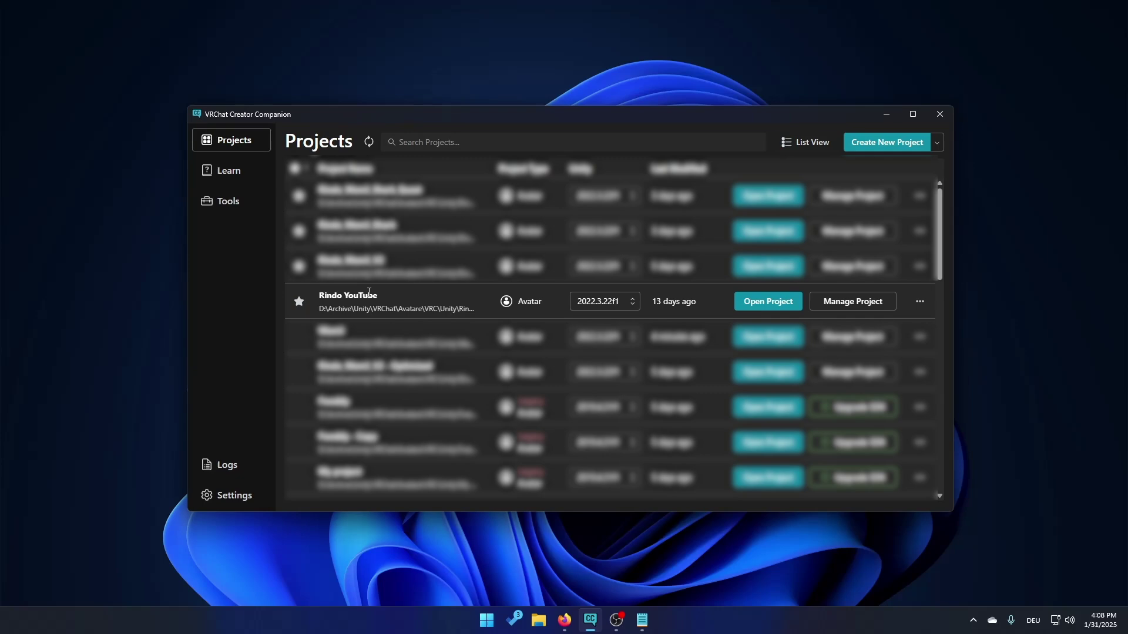
- Open the Rindo YouTube project's folder, go up to the parent Unity folder, and duplicate the Rindo YouTube folder there
{"action": "left_click", "coordinate": [919, 302]}
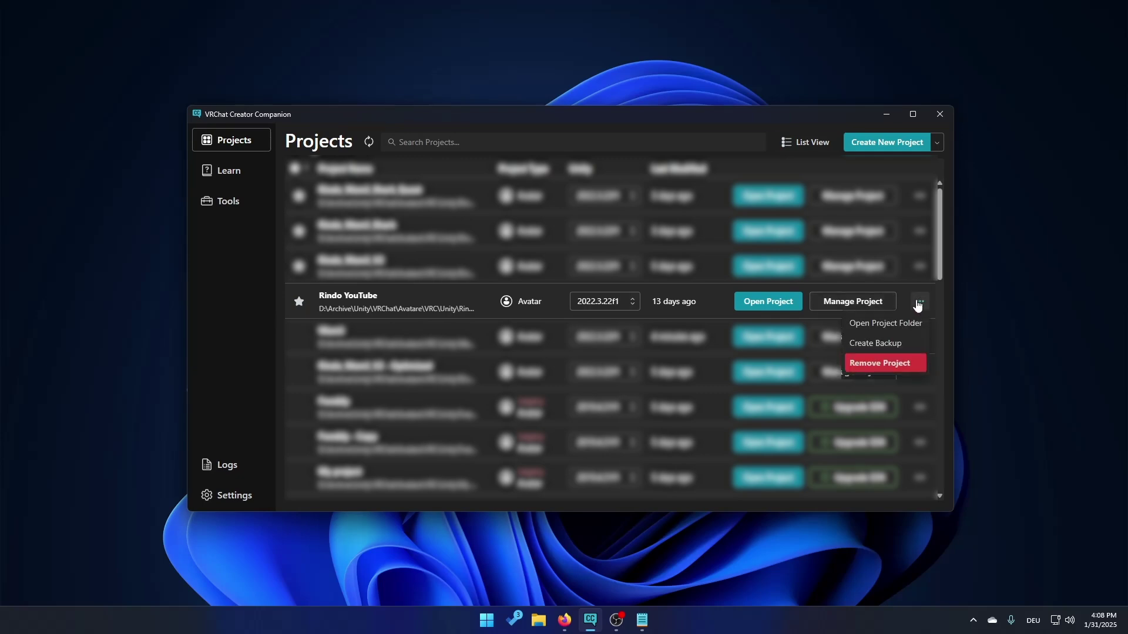
{"action": "left_click", "coordinate": [898, 326]}
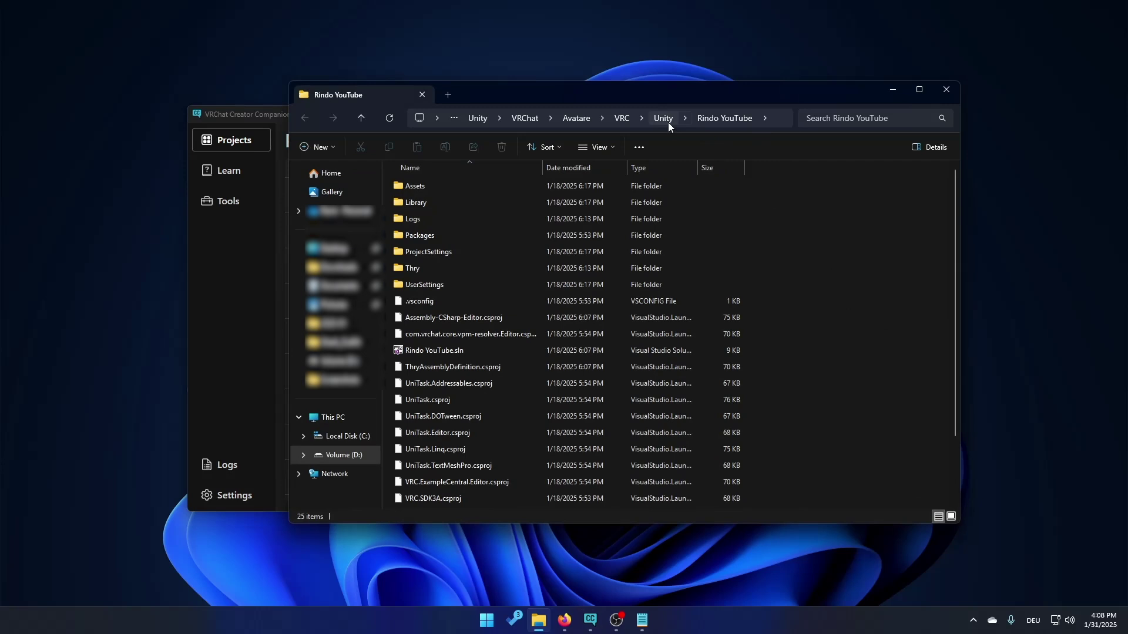
{"action": "left_click", "coordinate": [664, 119]}
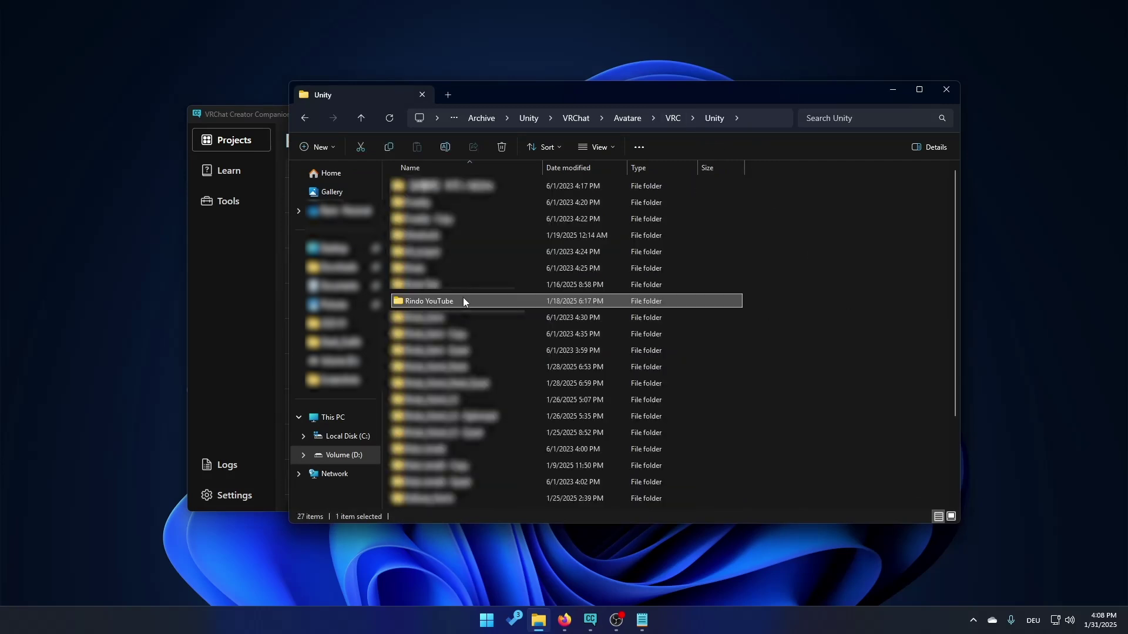
{"action": "key", "text": "ctrl+c"}
{"action": "key", "text": "ctrl+v"}
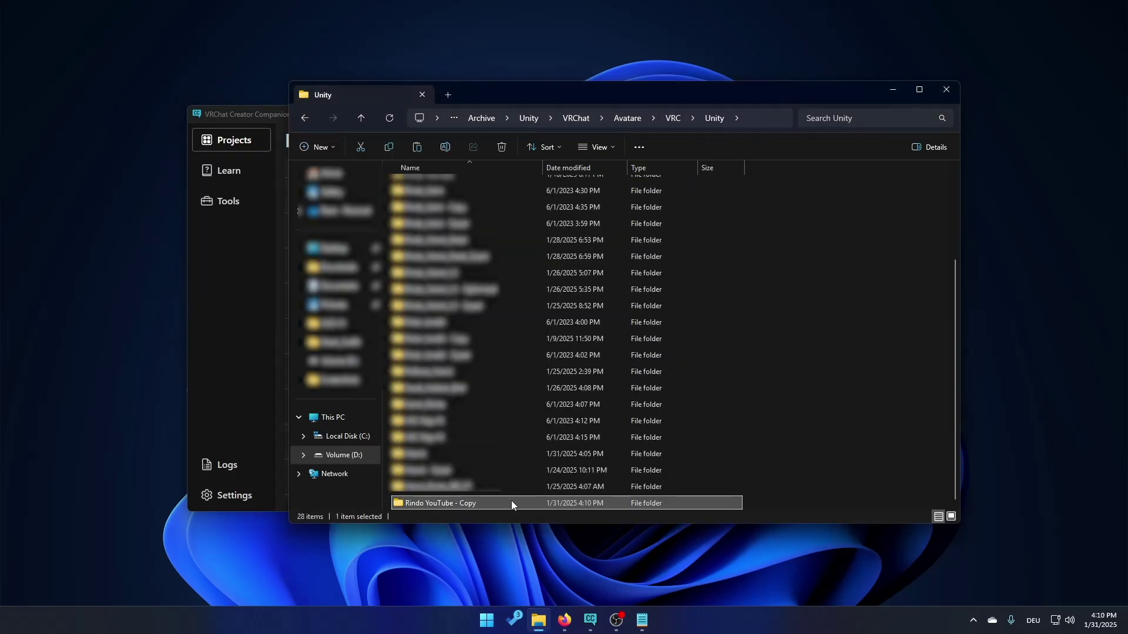
- Rename the copied project folder as Rindo YouTube_Quest
{"action": "right_click", "coordinate": [492, 503]}
{"action": "left_click", "coordinate": [611, 524]}
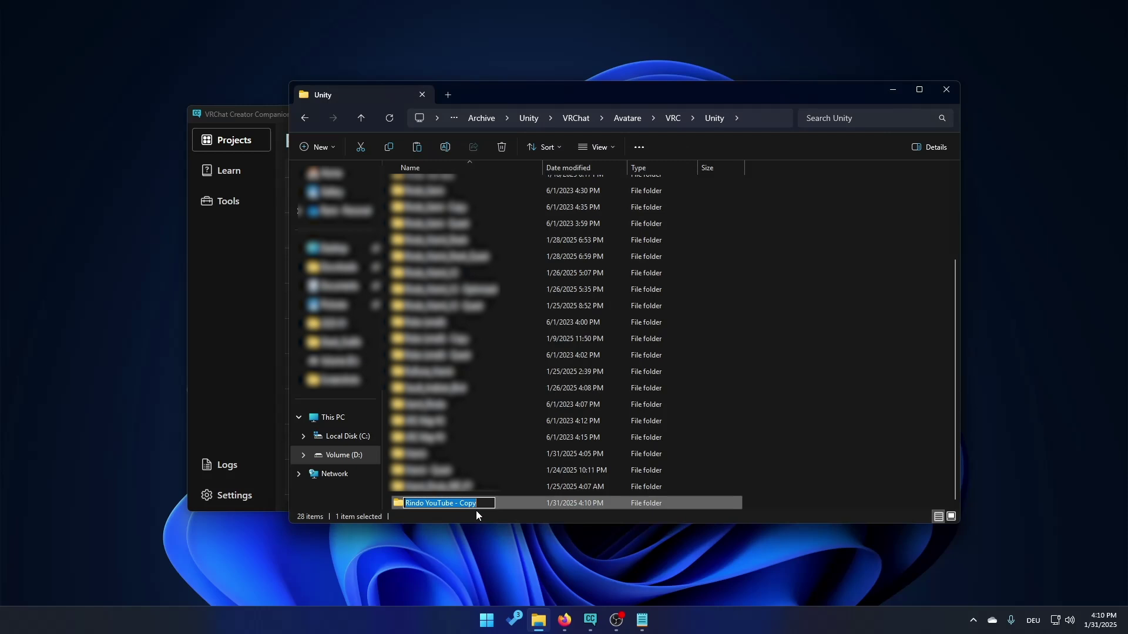
{"action": "left_click", "coordinate": [492, 501]}
{"action": "key", "text": "BackSpace"}
{"action": "key", "text": "BackSpace"}
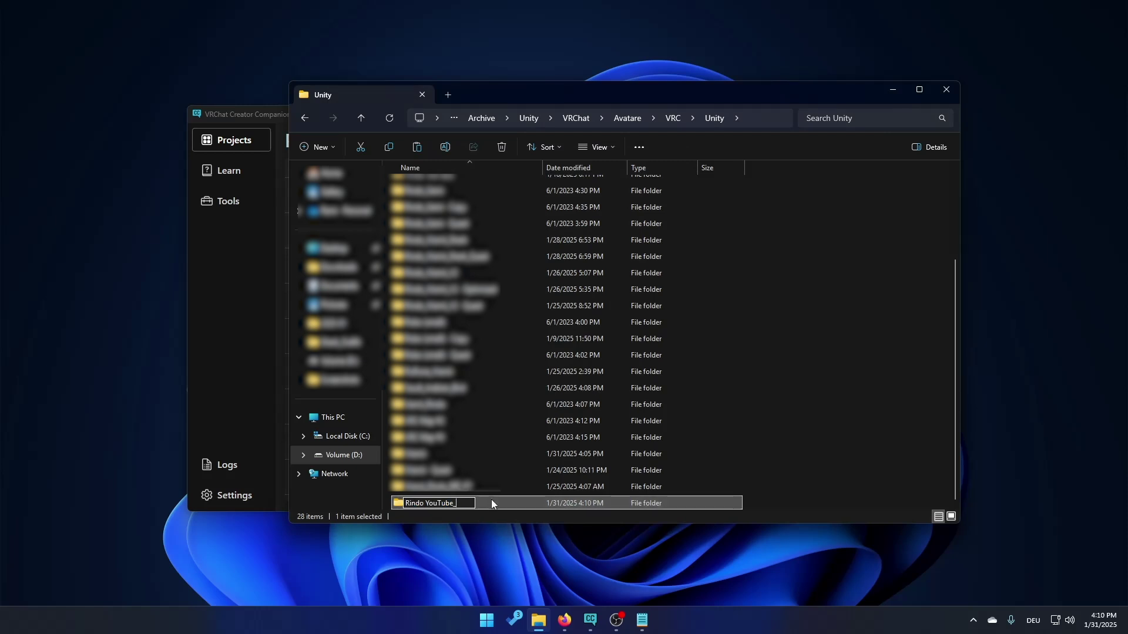
{"action": "type", "text": "_Quest"}
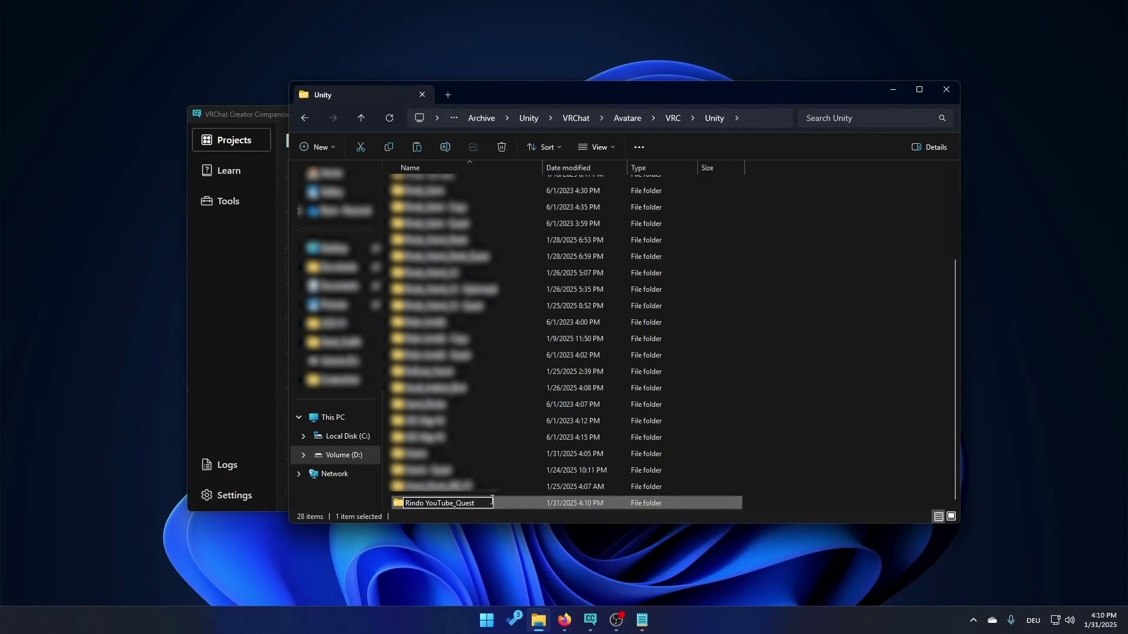
{"action": "key", "text": "Return"}
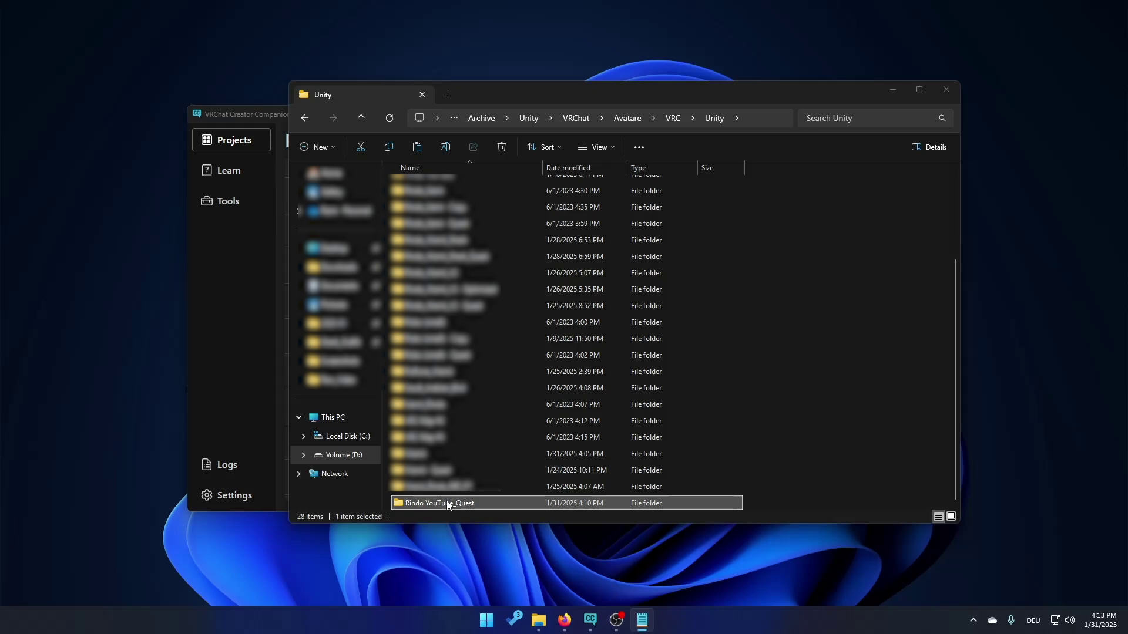
- Open the Rindo YouTube_Quest folder, copy its full path, and return to the Creator Companion project list
{"action": "double_click", "coordinate": [447, 503]}
{"action": "left_click", "coordinate": [768, 118]}
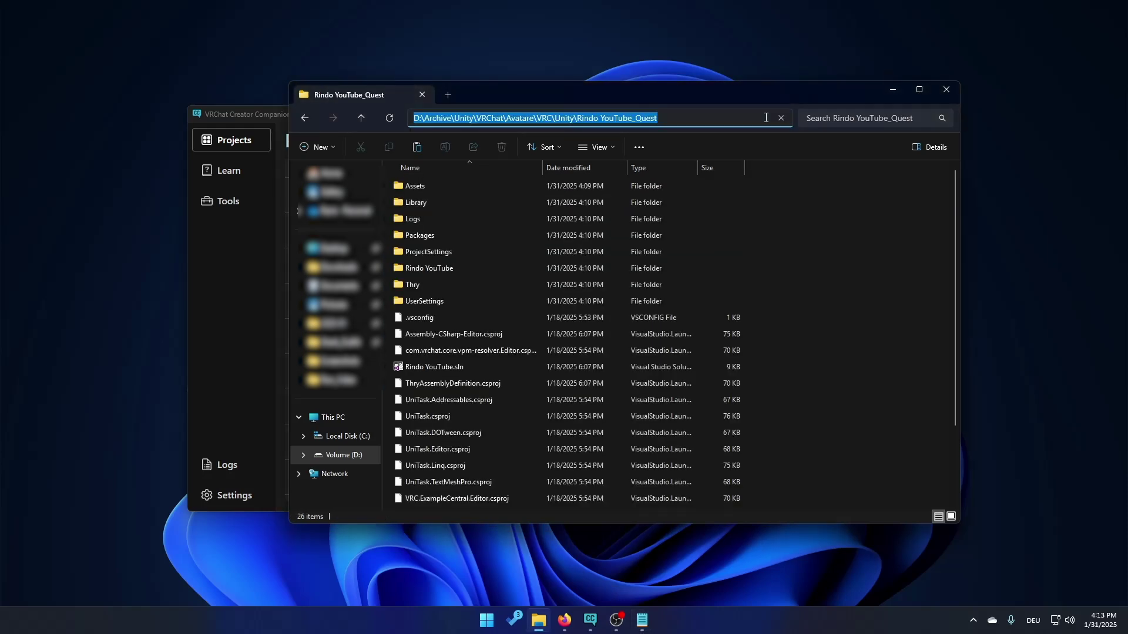
{"action": "left_click", "coordinate": [885, 90]}
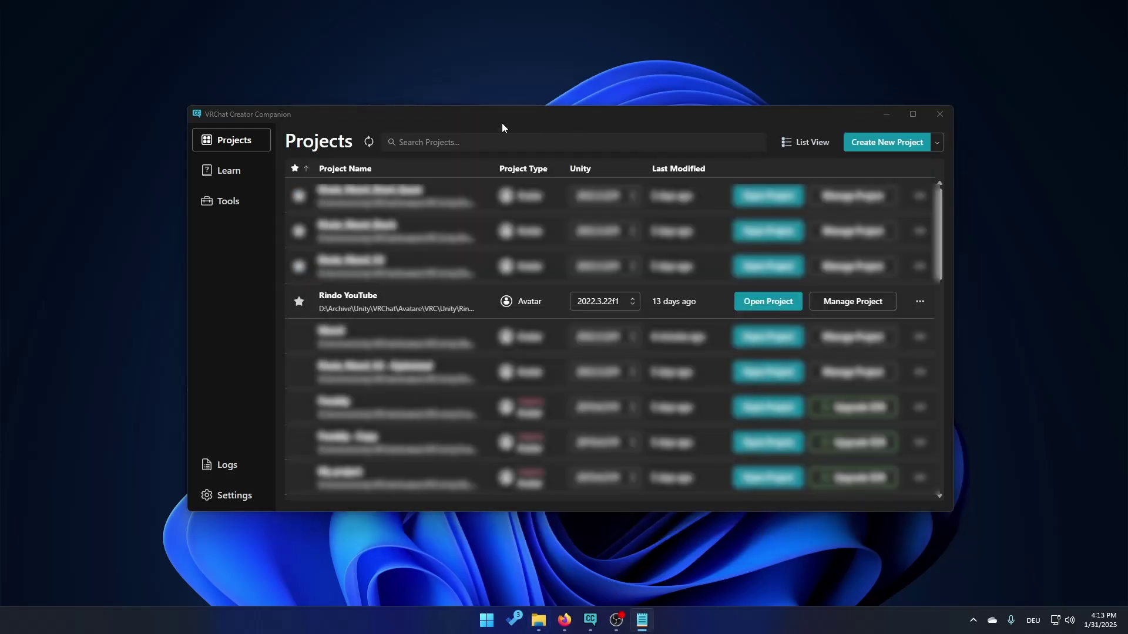
- Add the Rindo YouTube_Quest folder as an existing project using its copied path, and open the project in Unity
{"action": "left_click", "coordinate": [938, 143]}
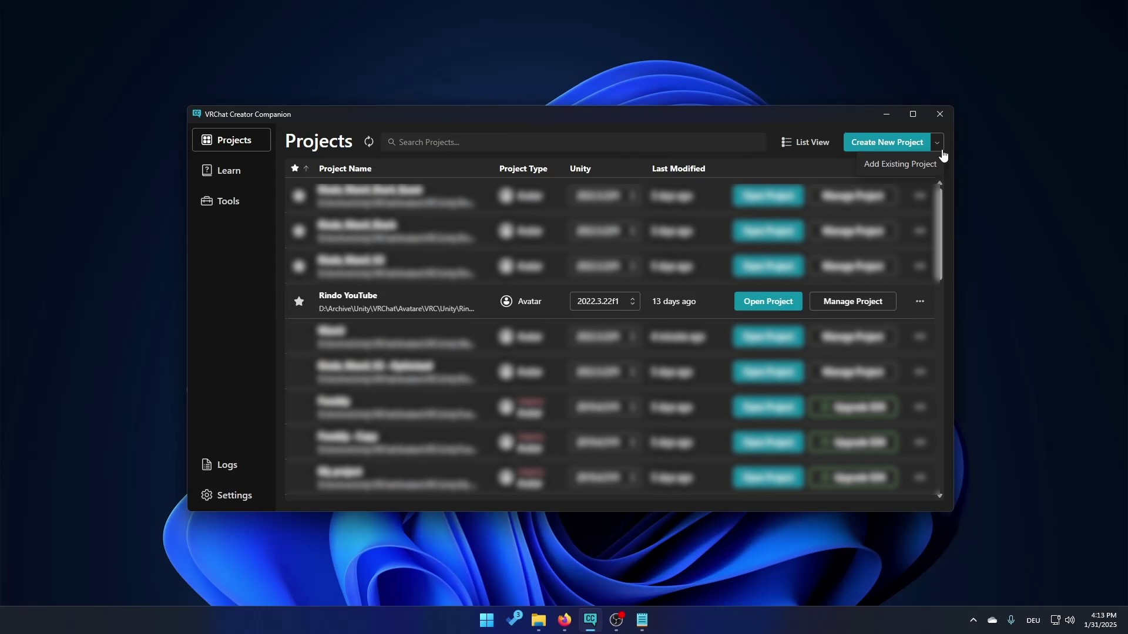
{"action": "left_click", "coordinate": [921, 171]}
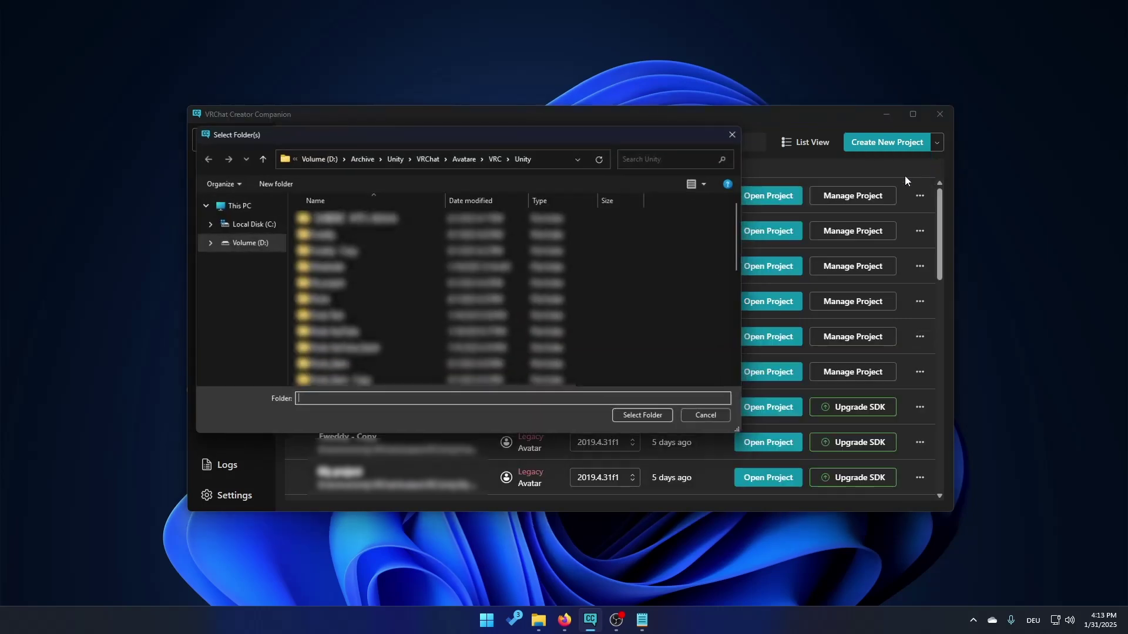
{"action": "left_click", "coordinate": [561, 156]}
{"action": "key", "text": "ctrl+v"}
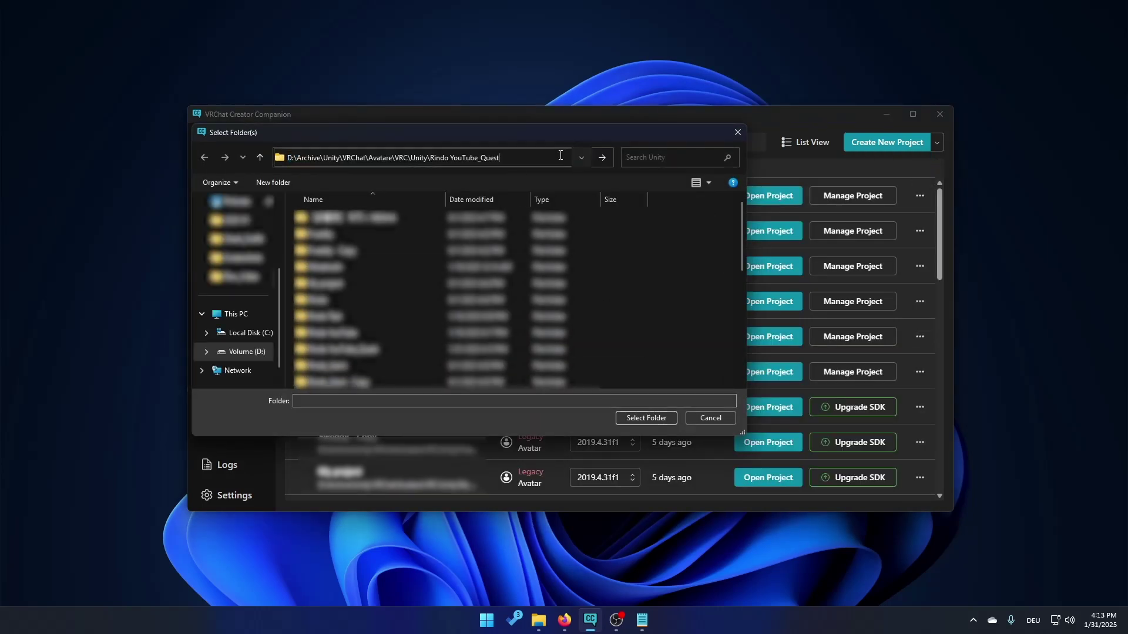
{"action": "key", "text": "Return"}
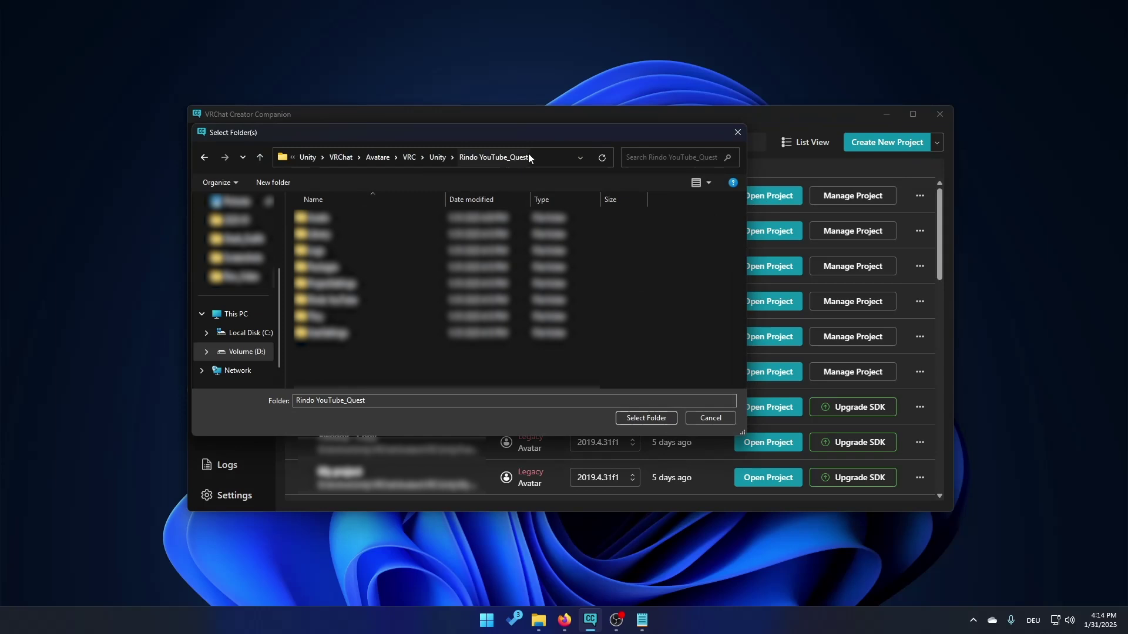
{"action": "left_click", "coordinate": [650, 421]}
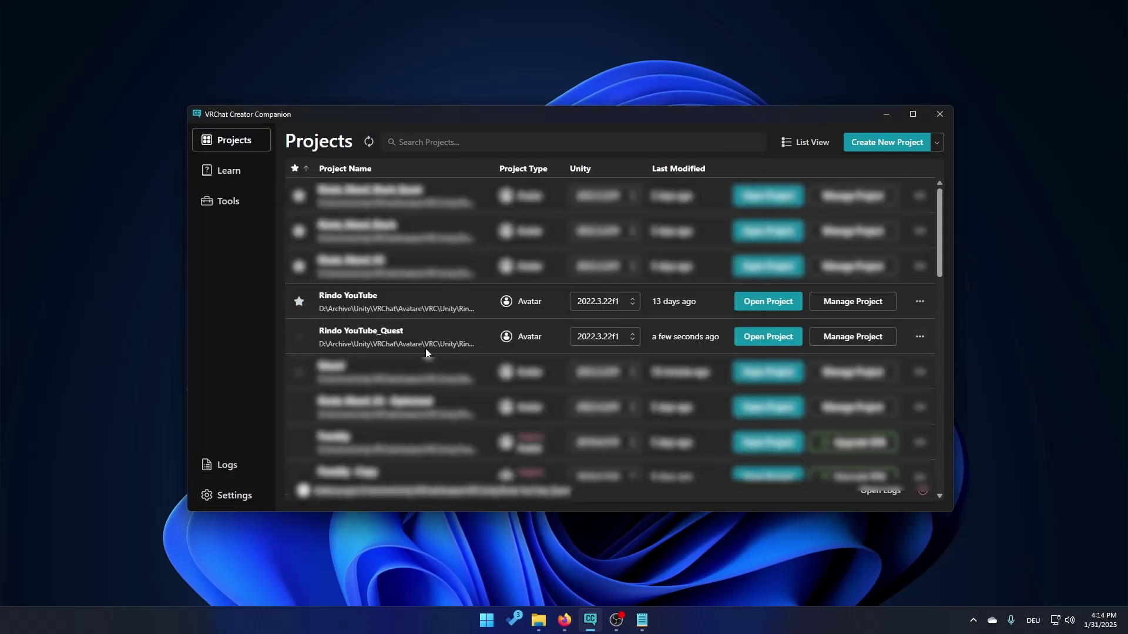
{"action": "left_click", "coordinate": [755, 335]}
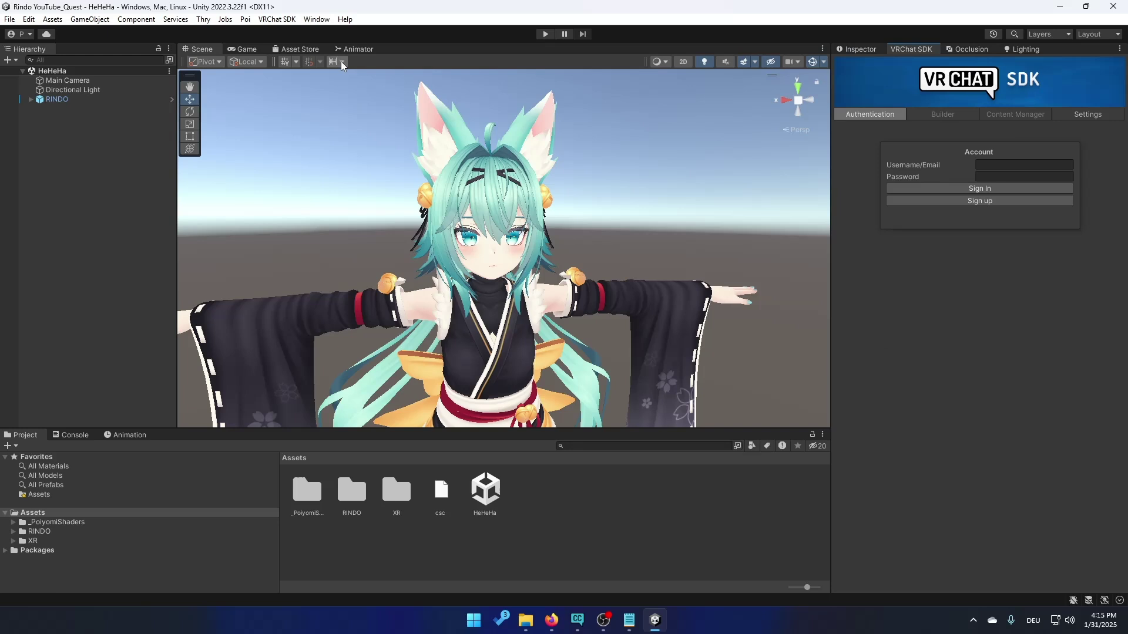
- Show the VRChat SDK control panel, sign in with the account username and password, and open the avatar Builder
{"action": "left_click", "coordinate": [288, 19]}
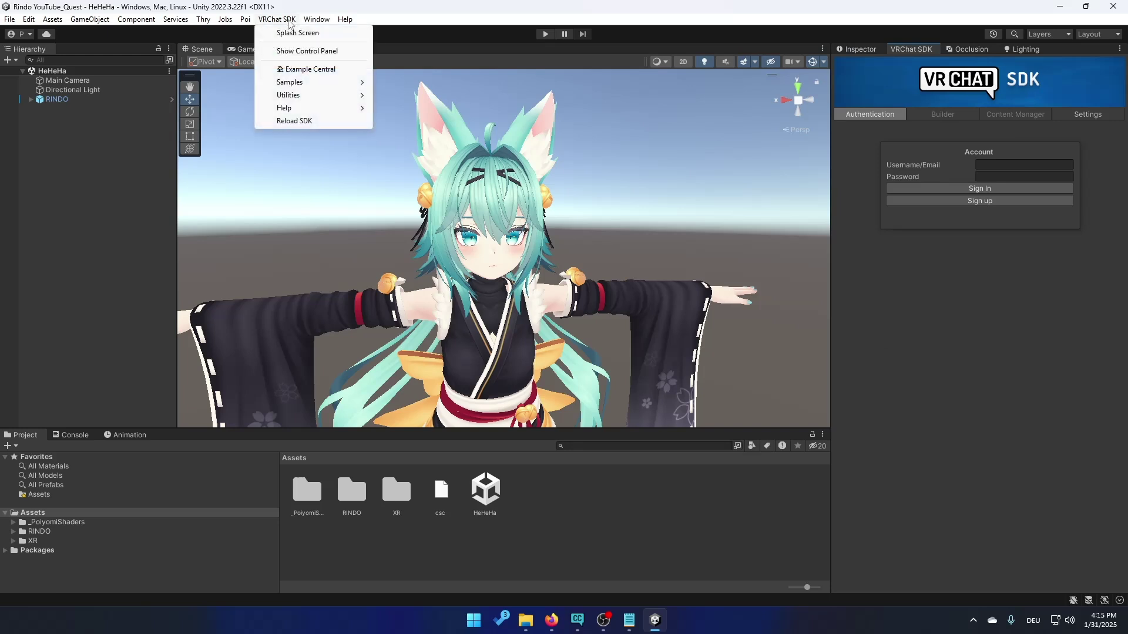
{"action": "left_click", "coordinate": [319, 54]}
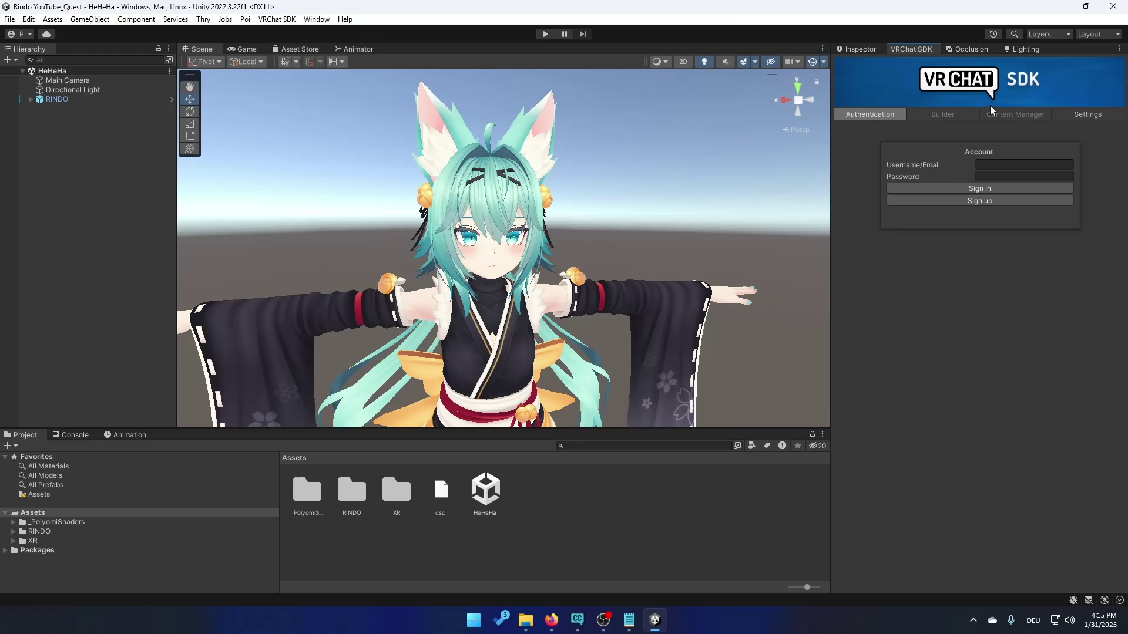
{"action": "left_click", "coordinate": [989, 165]}
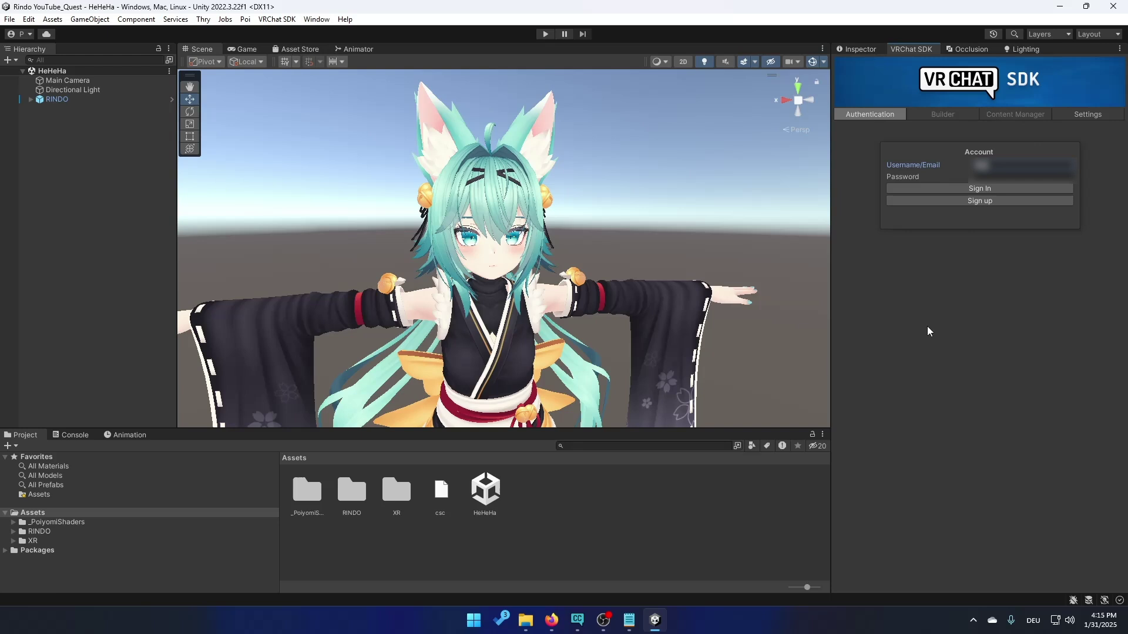
{"action": "type", "text": "..."}
{"action": "key", "text": "Tab"}
{"action": "key", "text": "Return"}
{"action": "left_click", "coordinate": [928, 114]}
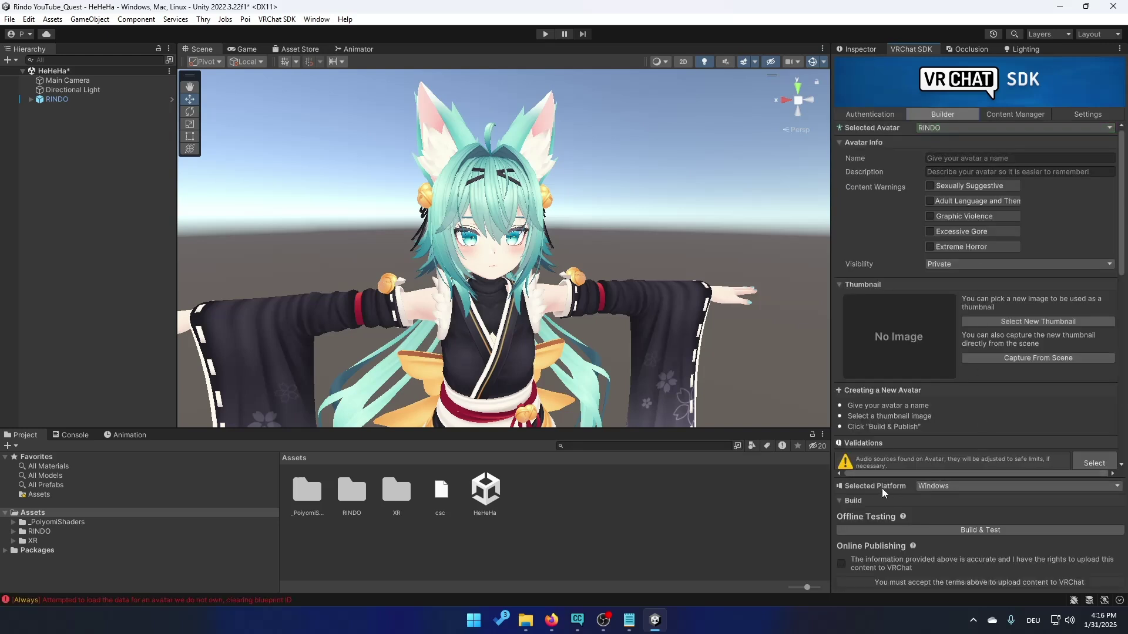
- Switch the RINDO avatar's selected build platform to Android and confirm the build target change
{"action": "left_click", "coordinate": [923, 487]}
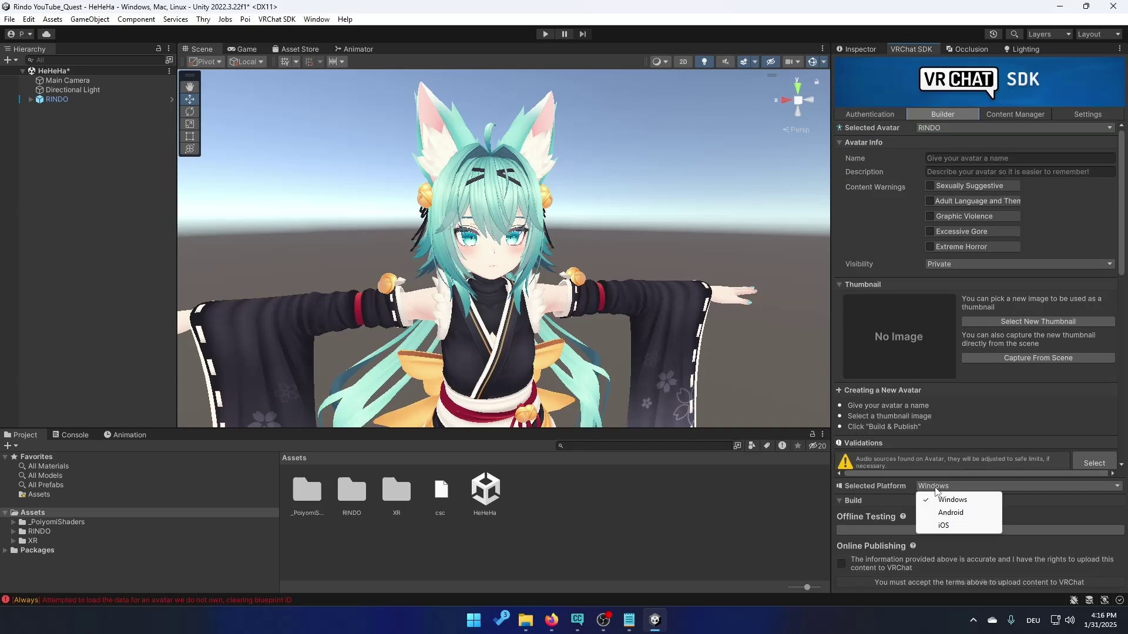
{"action": "left_click", "coordinate": [943, 513]}
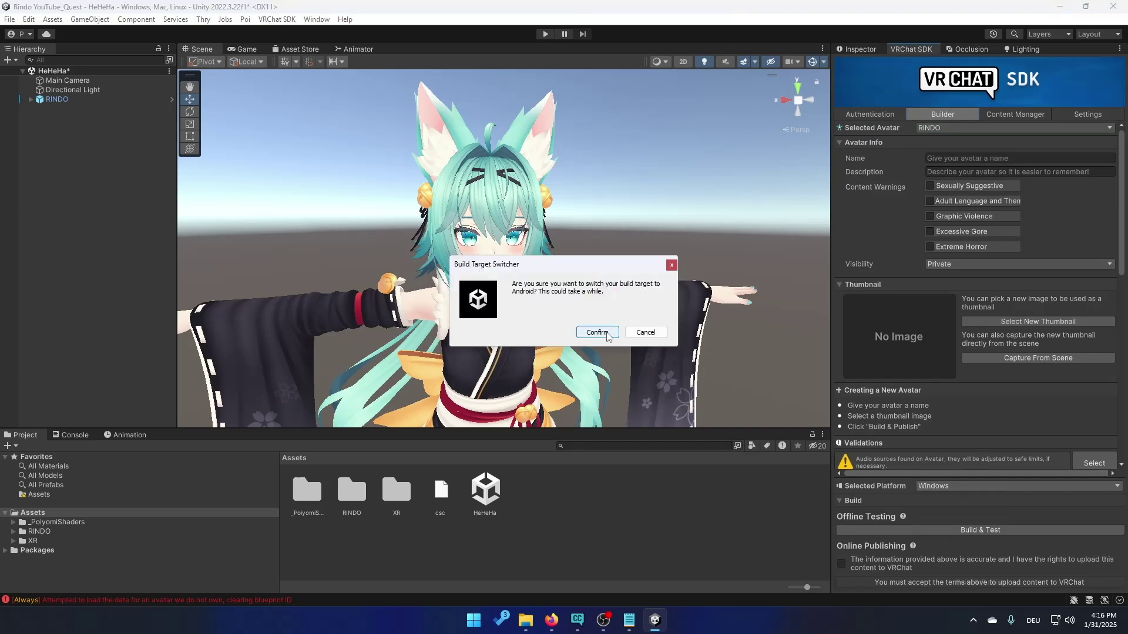
{"action": "left_click", "coordinate": [598, 335]}
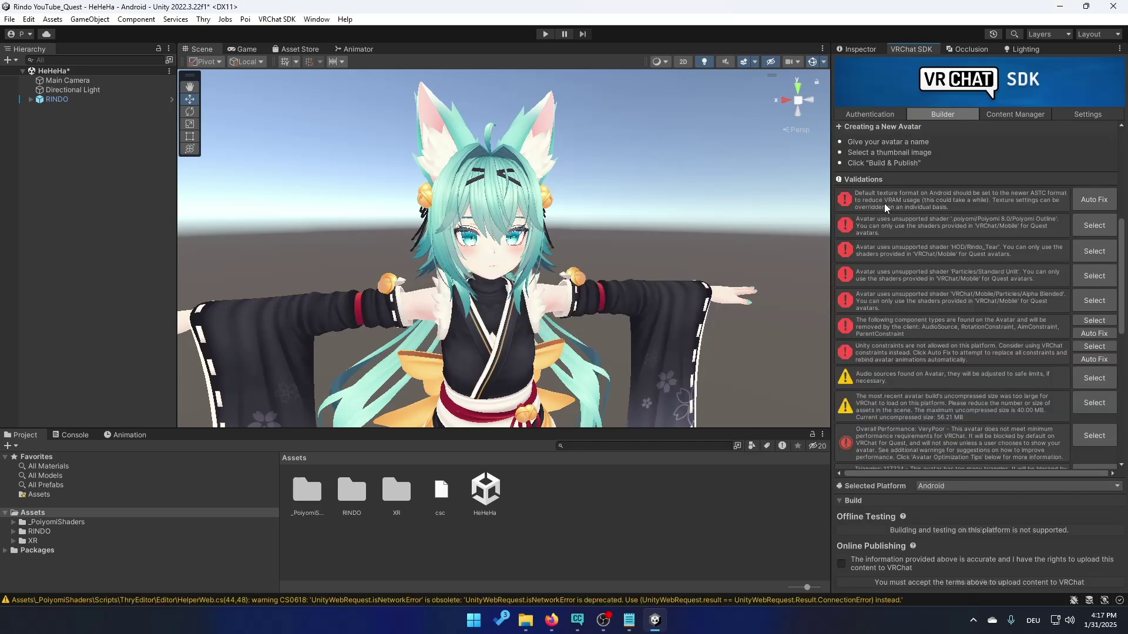
- Auto-fix the SDK validation errors for the disallowed avatar components and the default Android texture format
{"action": "scroll", "coordinate": [885, 208], "scroll_direction": "down", "scroll_amount": 2}
{"action": "scroll", "coordinate": [883, 203], "scroll_direction": "up", "scroll_amount": 2}
{"action": "left_click", "coordinate": [1098, 336]}
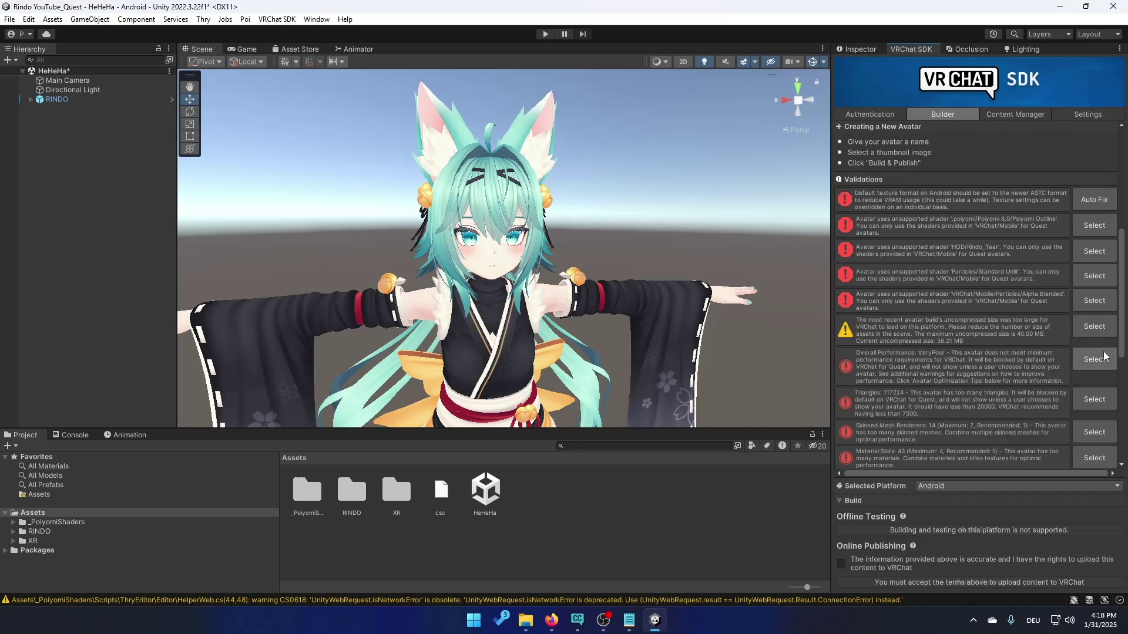
{"action": "scroll", "coordinate": [1108, 364], "scroll_direction": "down", "scroll_amount": 9}
{"action": "left_click", "coordinate": [1098, 439]}
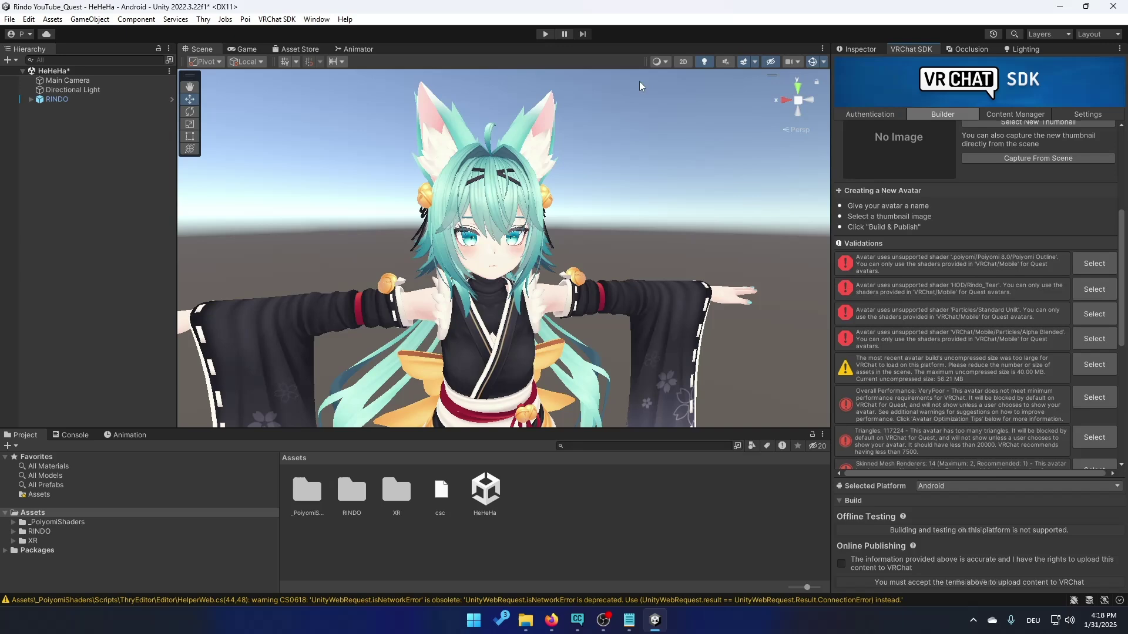
- Select the Body mesh under RINDO and set its Rindo_tear material's shader to VRChat/Mobile/MatCap Lit
{"action": "left_click", "coordinate": [864, 49]}
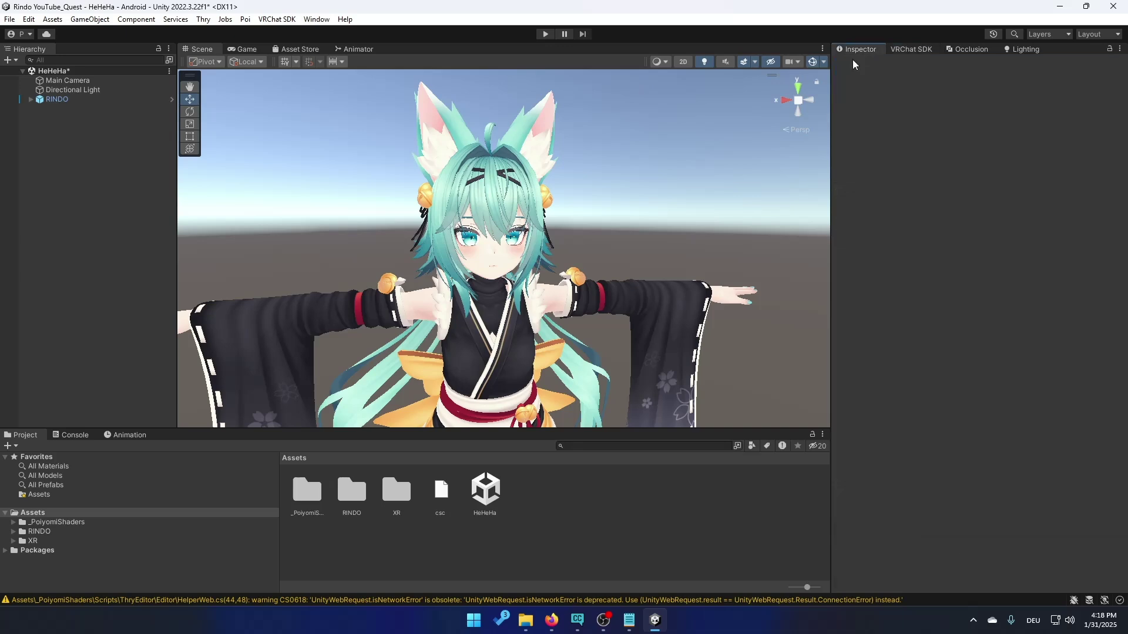
{"action": "left_click", "coordinate": [49, 99]}
{"action": "left_click", "coordinate": [30, 99]}
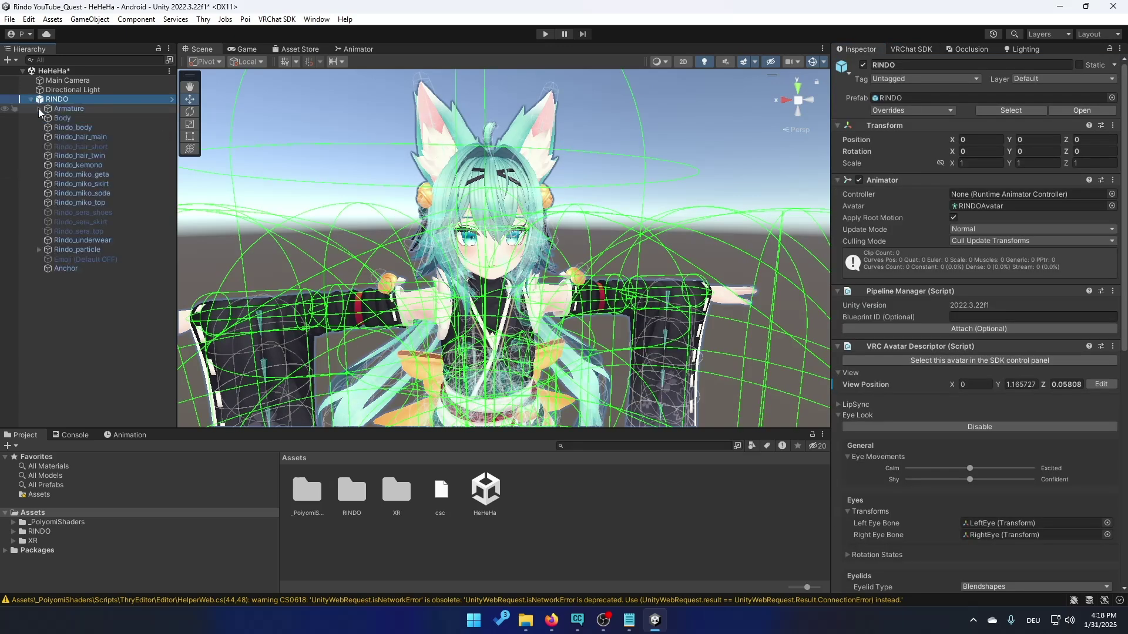
{"action": "left_click", "coordinate": [61, 118]}
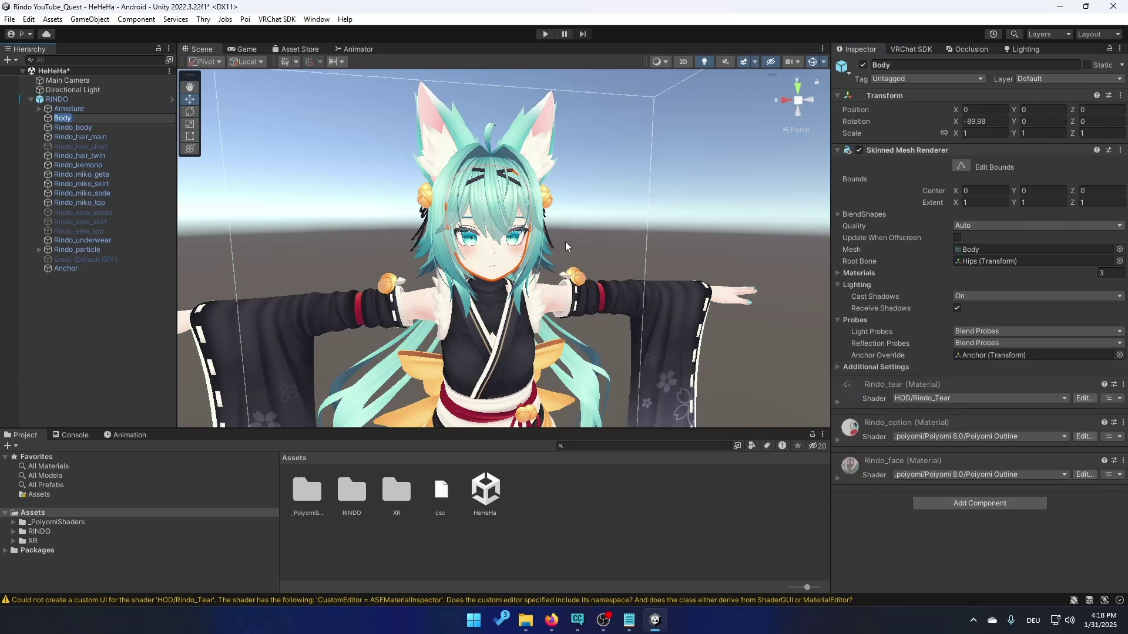
{"action": "mouse_move", "coordinate": [566, 242]}
{"action": "right_mouse_down"}
{"action": "mouse_move", "coordinate": [760, 331]}
{"action": "mouse_move", "coordinate": [554, 241]}
{"action": "right_mouse_up"}
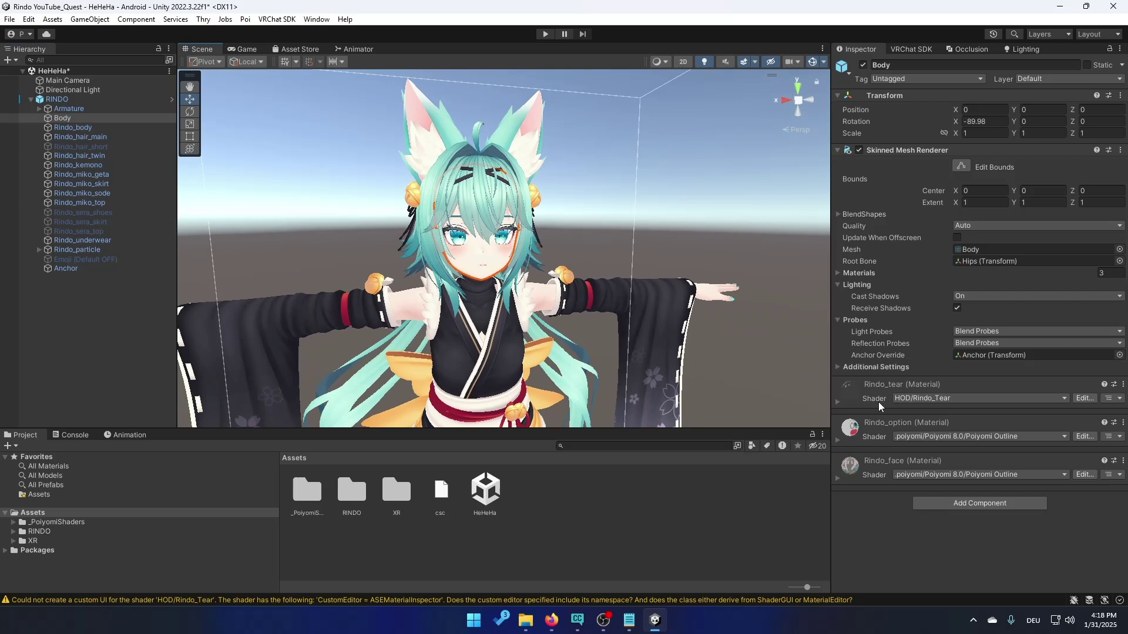
{"action": "left_click", "coordinate": [933, 400]}
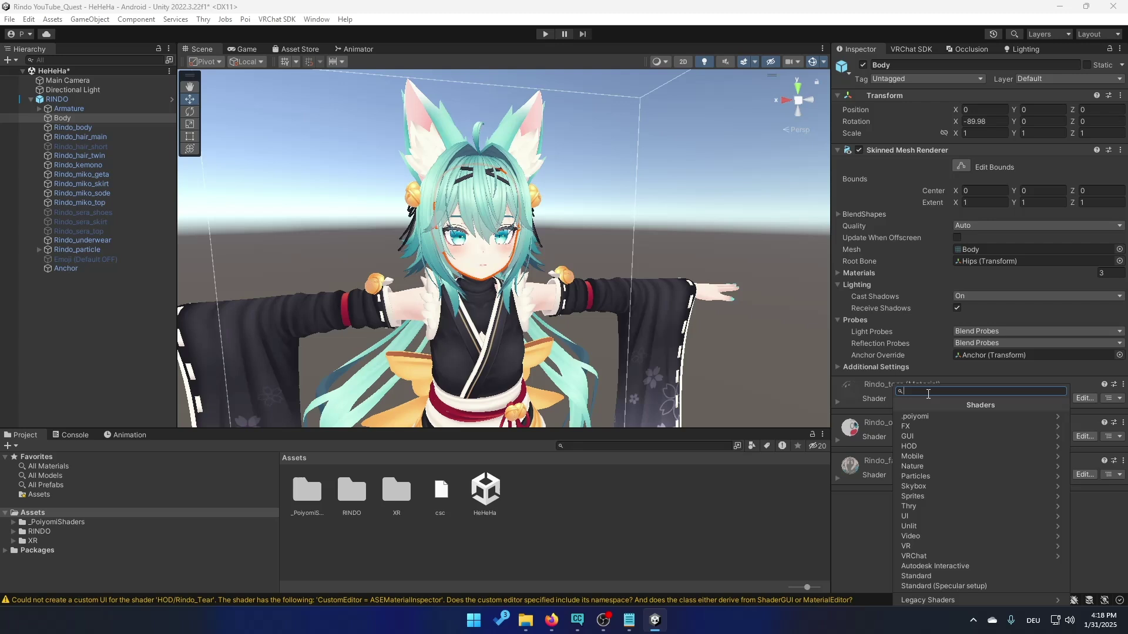
{"action": "type", "text": "matcap lit"}
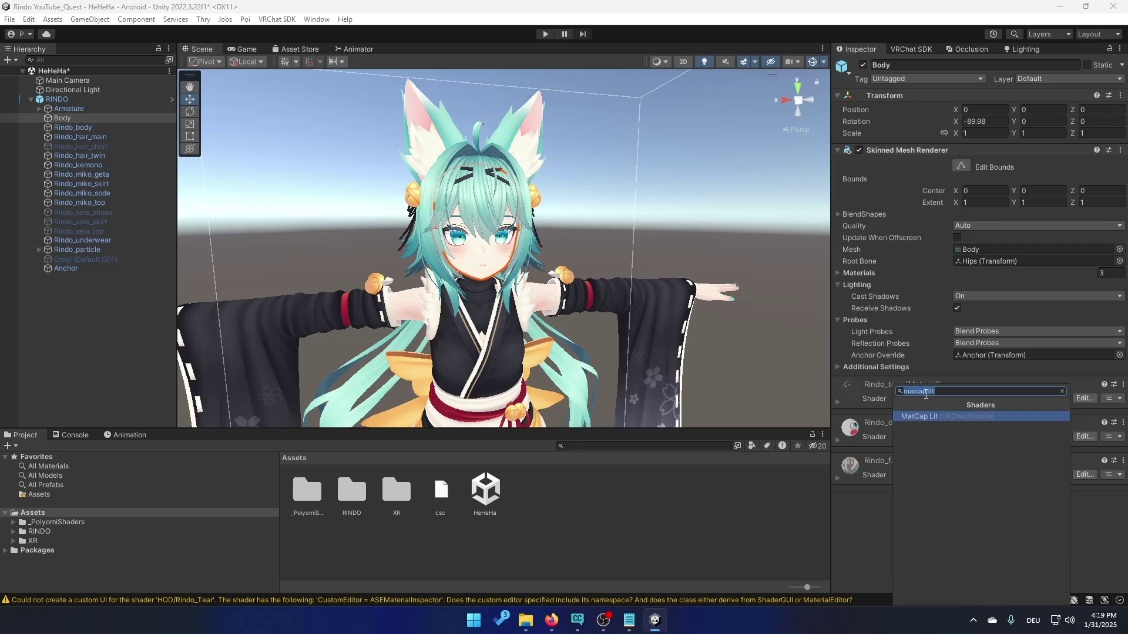
{"action": "left_click", "coordinate": [925, 414]}
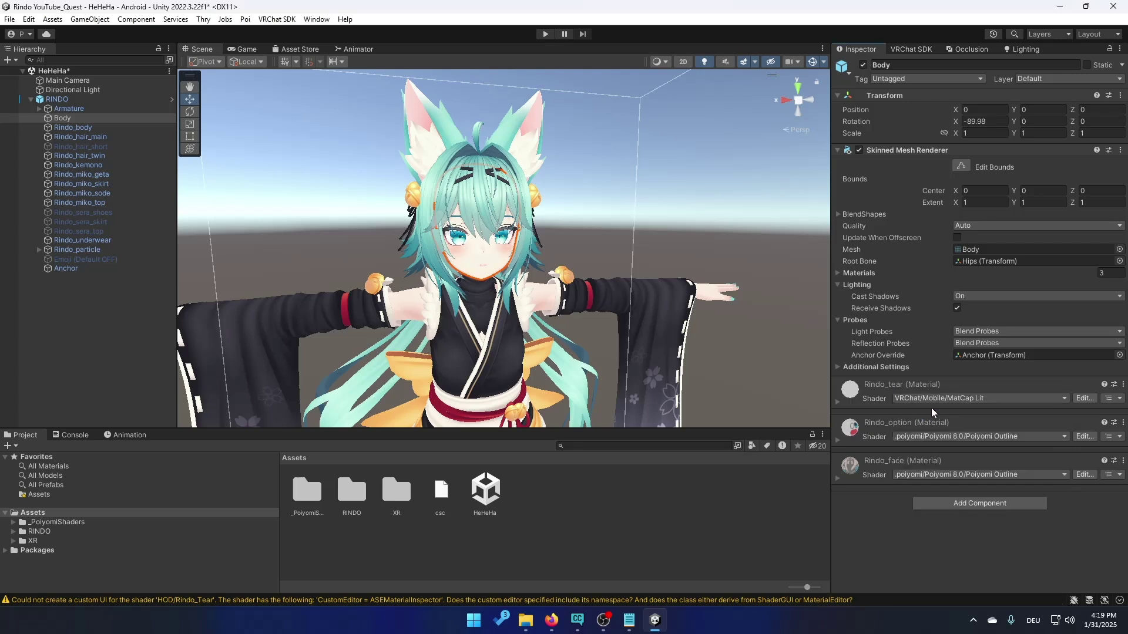
- Set the shaders of the Body mesh's Rindo_option and Rindo_face materials to VRChat/Mobile/MatCap Lit
{"action": "left_click", "coordinate": [952, 437]}
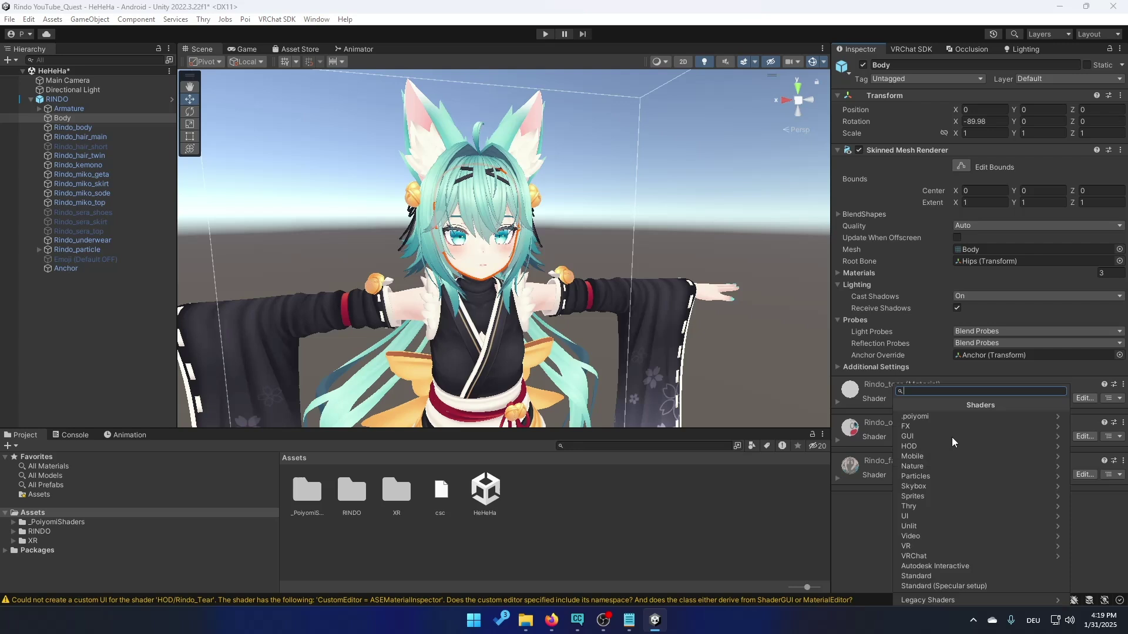
{"action": "type", "text": "matcap lit"}
{"action": "left_click", "coordinate": [931, 416]}
{"action": "left_click", "coordinate": [958, 475]}
{"action": "type", "text": "matc"}
{"action": "left_click", "coordinate": [933, 417]}
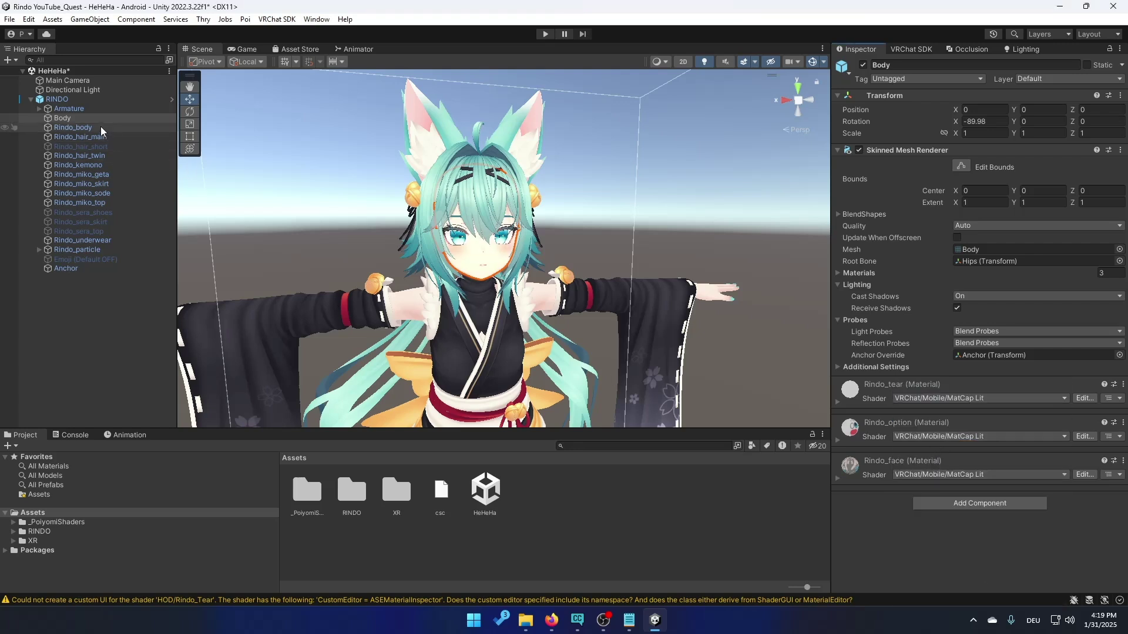
- Set the shaders of Rindo_body's material and Rindo_hair_short's Rindo_hair material to VRChat/Mobile/MatCap Lit
{"action": "left_click", "coordinate": [76, 128]}
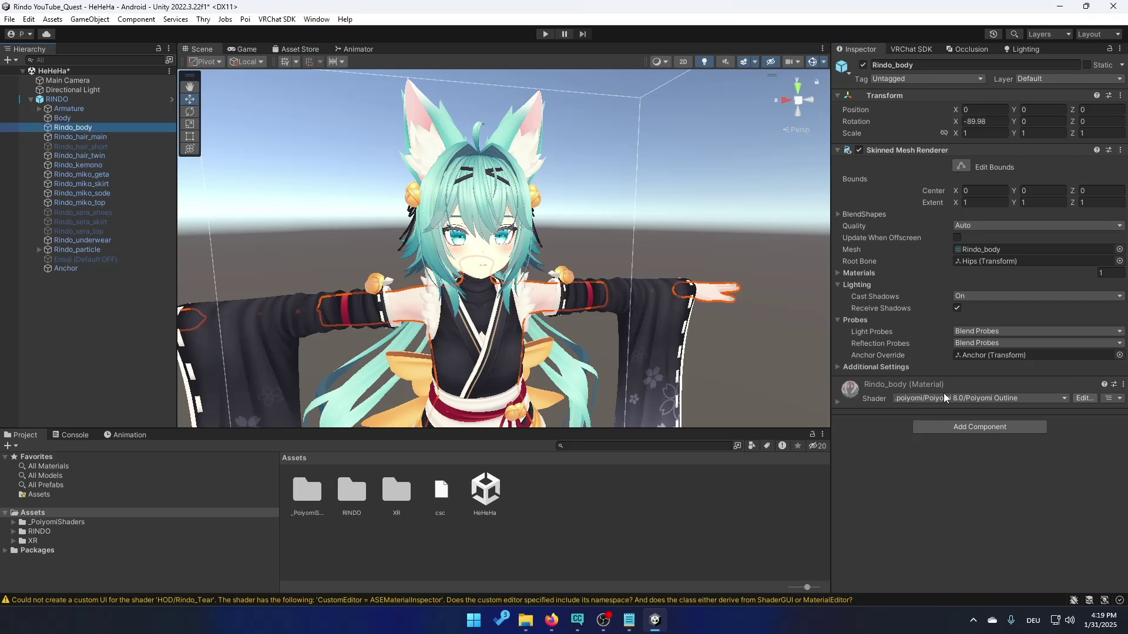
{"action": "left_click", "coordinate": [949, 399]}
{"action": "type", "text": "matcap lit"}
{"action": "left_click", "coordinate": [944, 416]}
{"action": "left_click", "coordinate": [80, 146]}
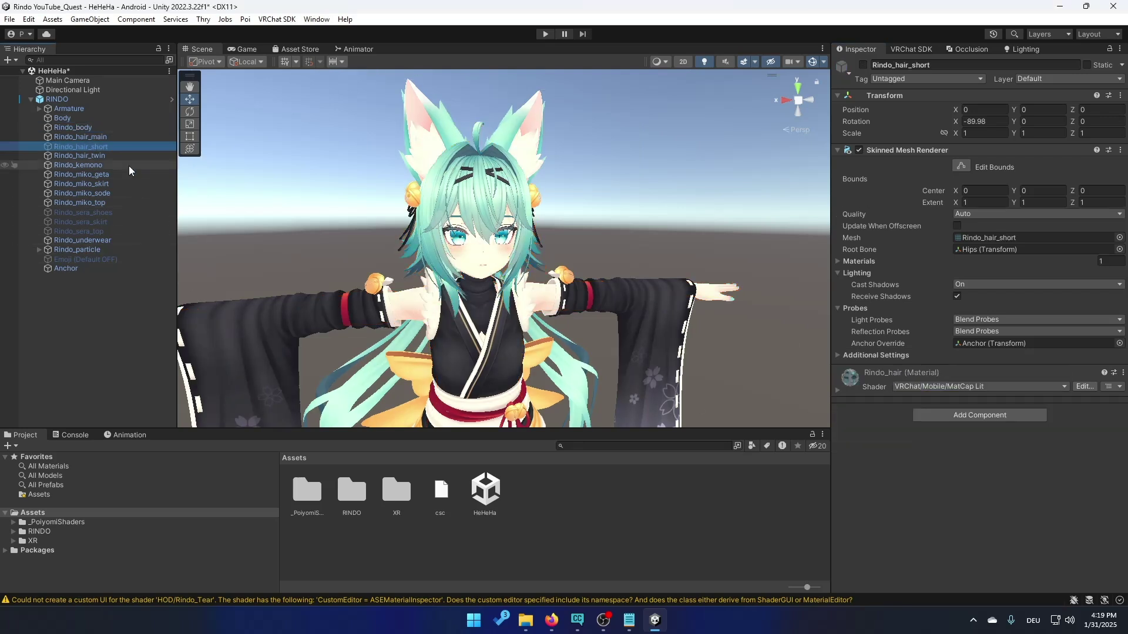
{"action": "left_click", "coordinate": [936, 388]}
{"action": "type", "text": "matcap lit"}
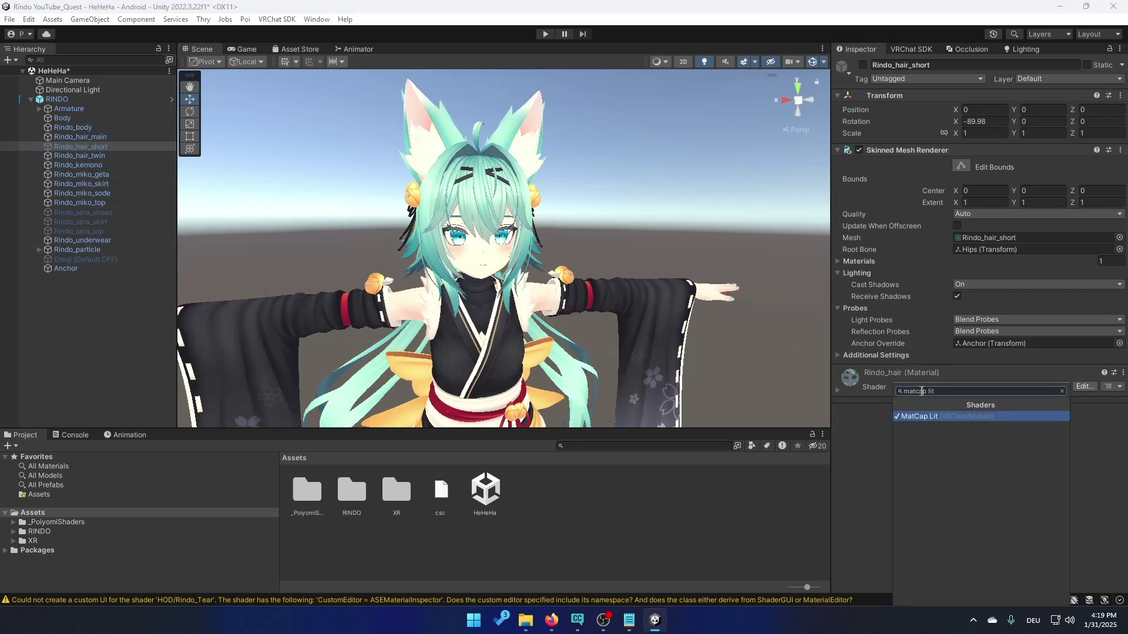
{"action": "left_click", "coordinate": [924, 417]}
- Step through the remaining RINDO meshes from Rindo_hair_twin to Rindo_underwear and check the shader of each material
{"action": "key", "text": "Down"}
{"action": "key", "text": "Down"}
{"action": "key", "text": "Down"}
{"action": "key", "text": "Down"}
{"action": "key", "text": "Down"}
{"action": "key", "text": "Down"}
{"action": "key", "text": "Down"}
{"action": "key", "text": "Down"}
{"action": "key", "text": "Down"}
{"action": "key", "text": "Down"}
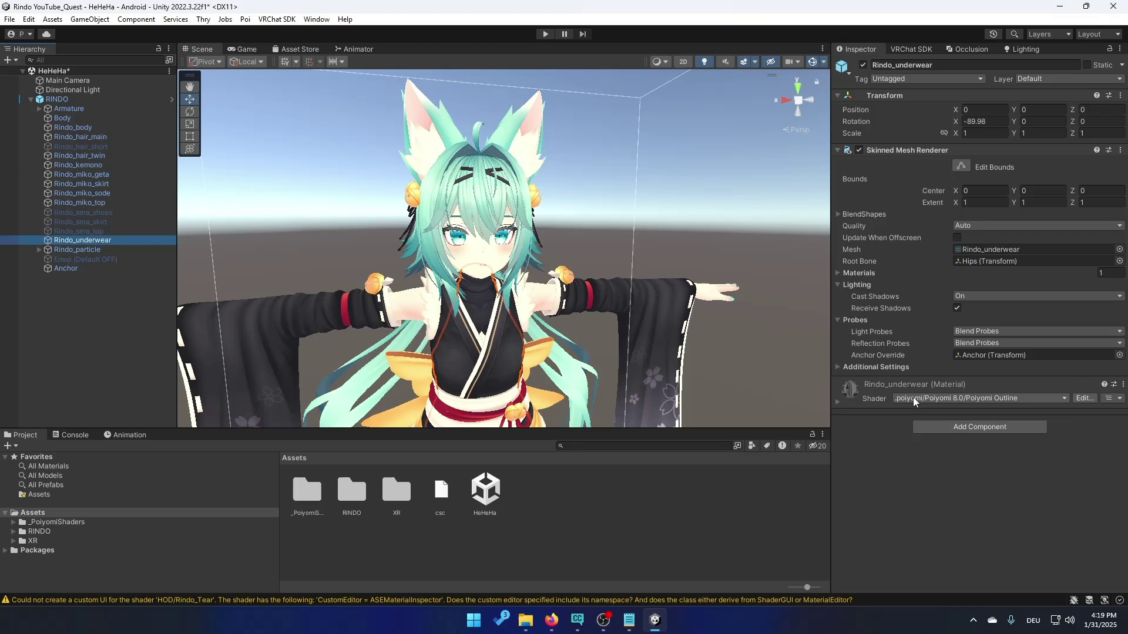
- Delete the Rindo_particle and Emoji (Default OFF) objects from the RINDO avatar
{"action": "left_click", "coordinate": [53, 252]}
{"action": "key", "text": "Delete"}
{"action": "left_click", "coordinate": [58, 251]}
{"action": "key", "text": "Delete"}
{"action": "left_click", "coordinate": [66, 250]}
{"action": "left_click", "coordinate": [586, 262]}
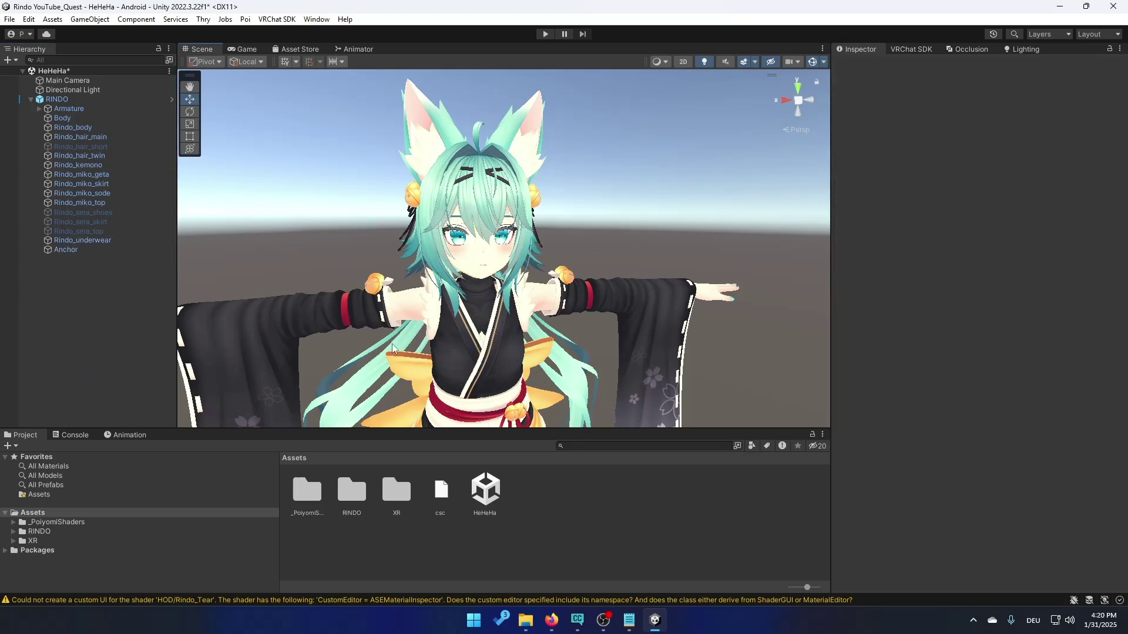
- Switch to File Explorer and import the GreyTritone2_MatCap.tif and GreyTritone2_MatCap_4_(1).tiff textures with their meta files into Assets
{"action": "scroll", "coordinate": [633, 264], "scroll_direction": "down", "scroll_amount": 5}
{"action": "right_click_drag", "start_coordinate": [633, 264], "coordinate": [612, 267]}
{"action": "scroll", "coordinate": [646, 294], "scroll_direction": "down", "scroll_amount": 4}
{"action": "right_click_drag", "start_coordinate": [682, 321], "coordinate": [814, 355]}
{"action": "right_click_drag", "start_coordinate": [710, 342], "coordinate": [551, 392]}
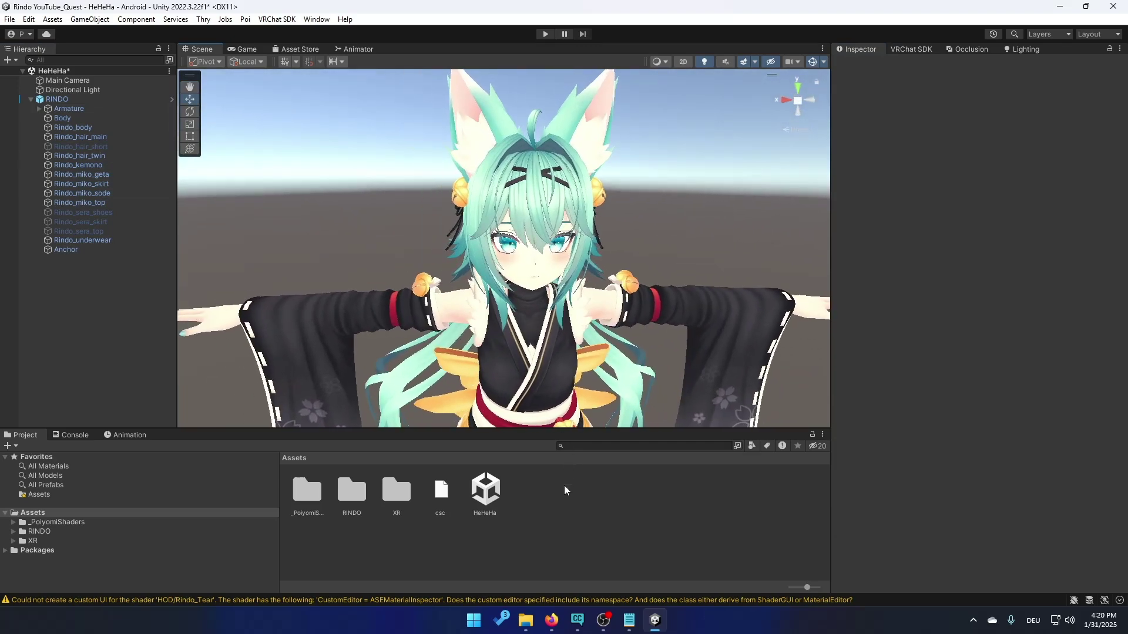
{"action": "left_click", "coordinate": [529, 618]}
{"action": "left_click_drag", "start_coordinate": [703, 333], "coordinate": [298, 546]}
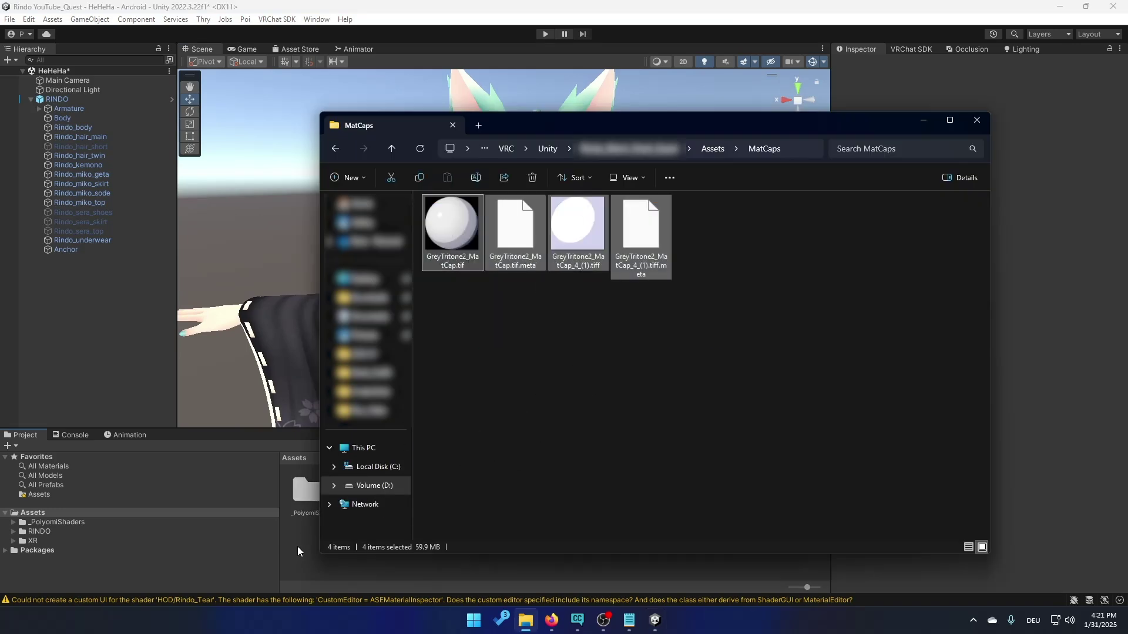
- Assign the lighter GreyTritone2_MatCap_4_(1) texture as the MatCap of the Body mesh's Rindo_face material
{"action": "left_click", "coordinate": [93, 118]}
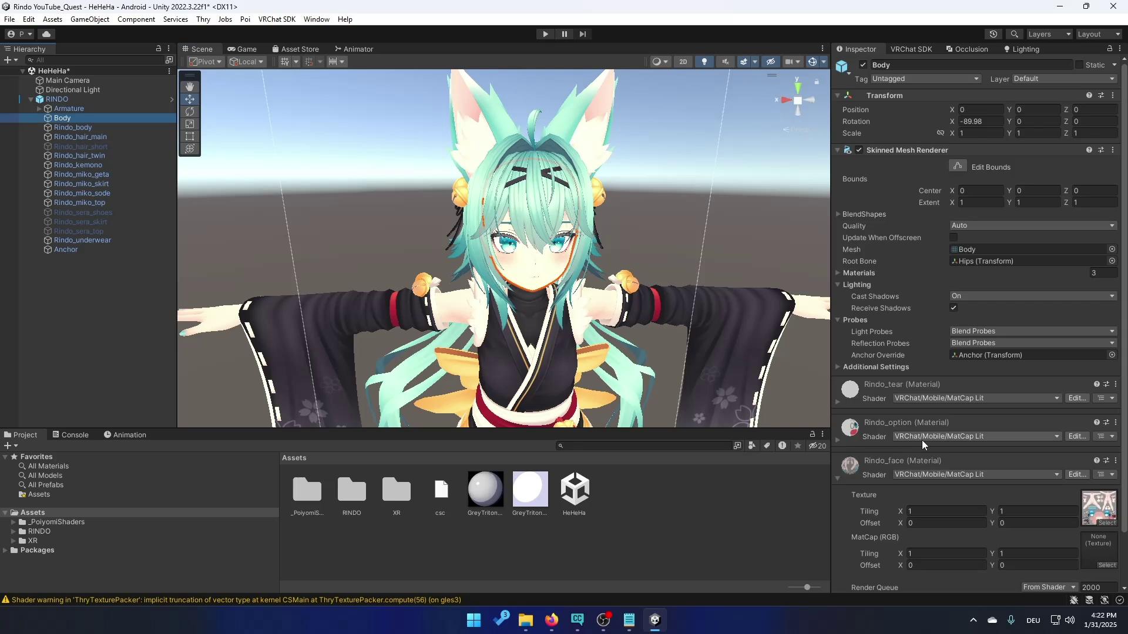
{"action": "scroll", "coordinate": [917, 446], "scroll_direction": "down", "scroll_amount": 3}
{"action": "left_click", "coordinate": [861, 405]}
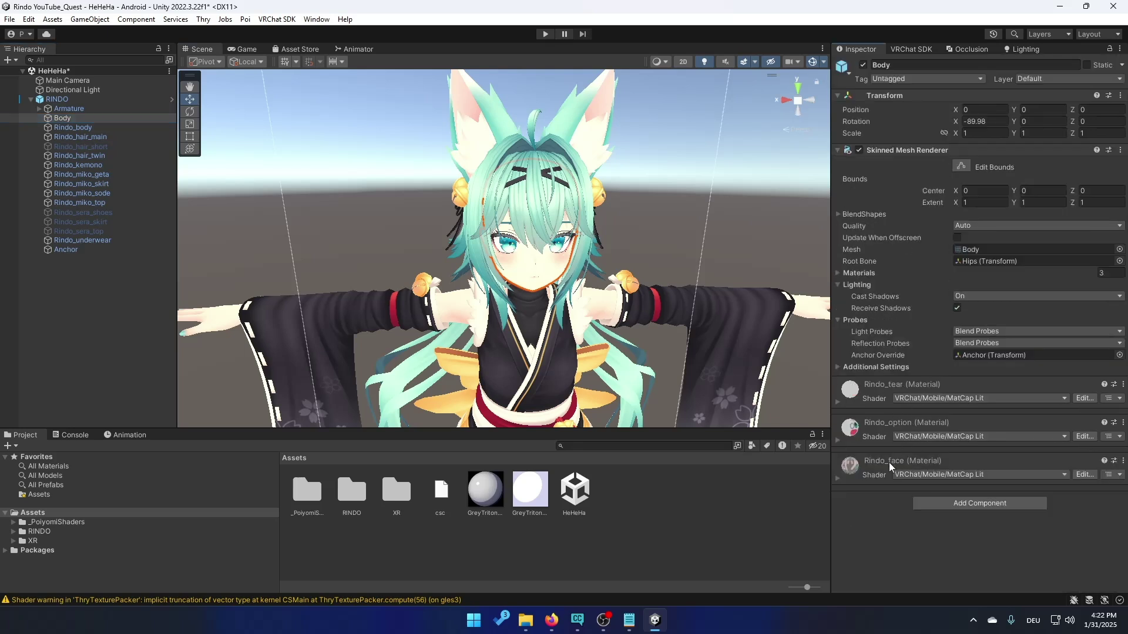
{"action": "left_click", "coordinate": [838, 479]}
{"action": "scroll", "coordinate": [839, 478], "scroll_direction": "down", "scroll_amount": 2}
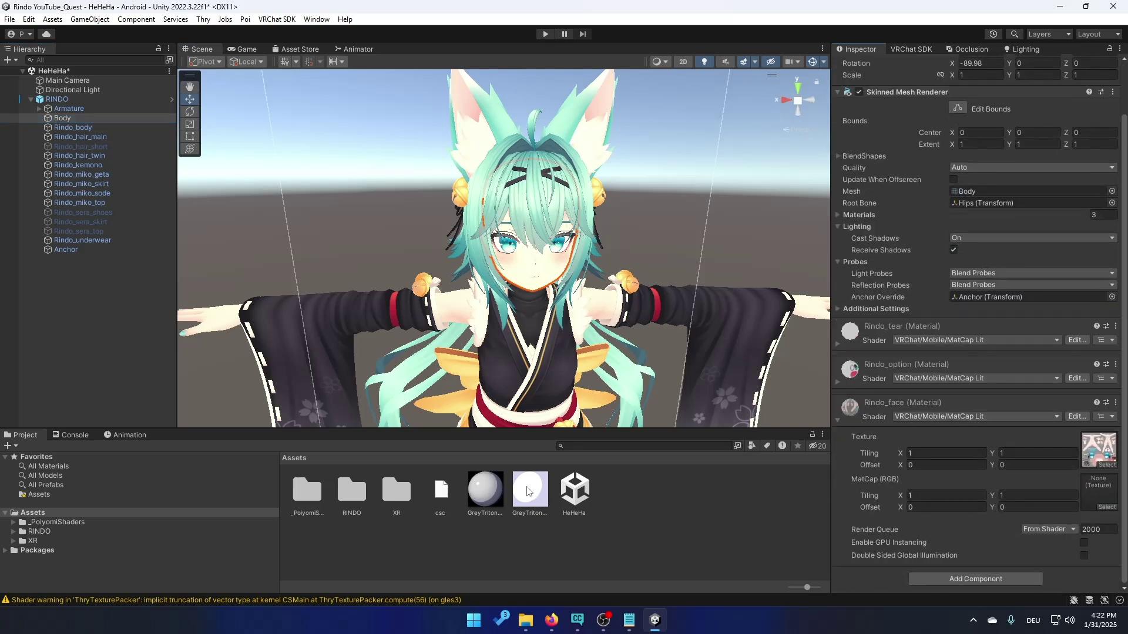
{"action": "left_click_drag", "start_coordinate": [528, 492], "coordinate": [1099, 490]}
- Examine the shading of the avatar's face with the assigned MatCap from several distances and angles
{"action": "left_click", "coordinate": [667, 264]}
{"action": "key", "text": "w"}
{"action": "right_click_drag", "start_coordinate": [667, 264], "coordinate": [510, 299]}
{"action": "key", "text": "s"}
{"action": "key", "text": "w"}
{"action": "key", "text": "s"}
{"action": "key", "text": "d"}
{"action": "key", "text": "s"}
{"action": "key", "text": "w"}
{"action": "key", "text": "s"}
{"action": "right_click_drag", "start_coordinate": [603, 299], "coordinate": [588, 297]}
{"action": "key", "text": "w"}
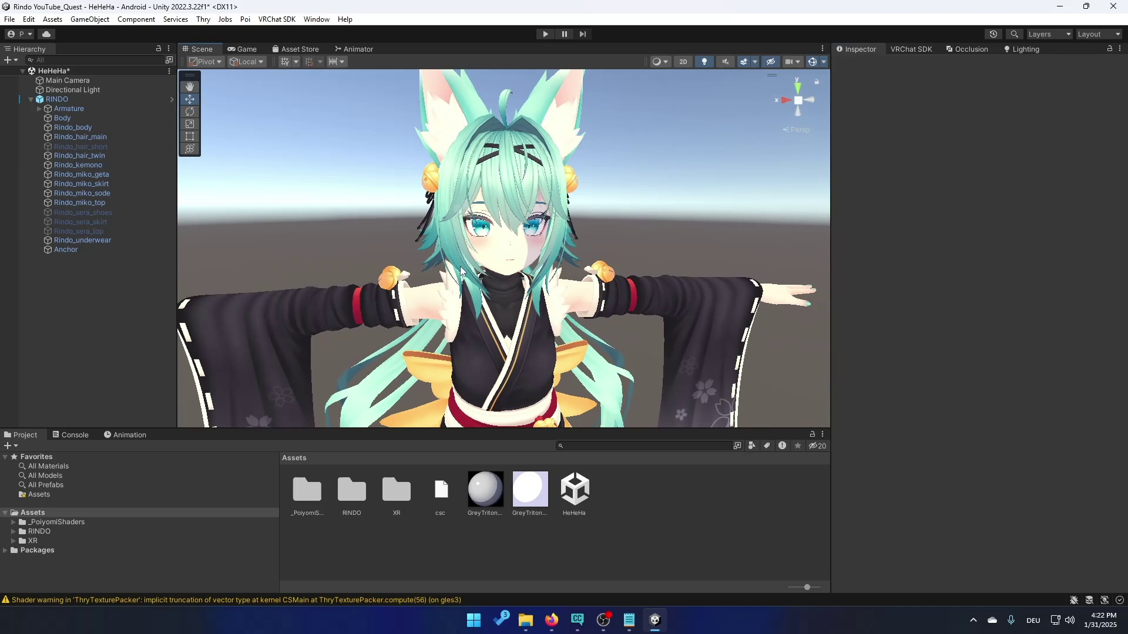
- Assign the lighter GreyTritone2_MatCap_4_(1) texture as the MatCap of Rindo_hair_main's Rindo_miko material
{"action": "left_click", "coordinate": [410, 283]}
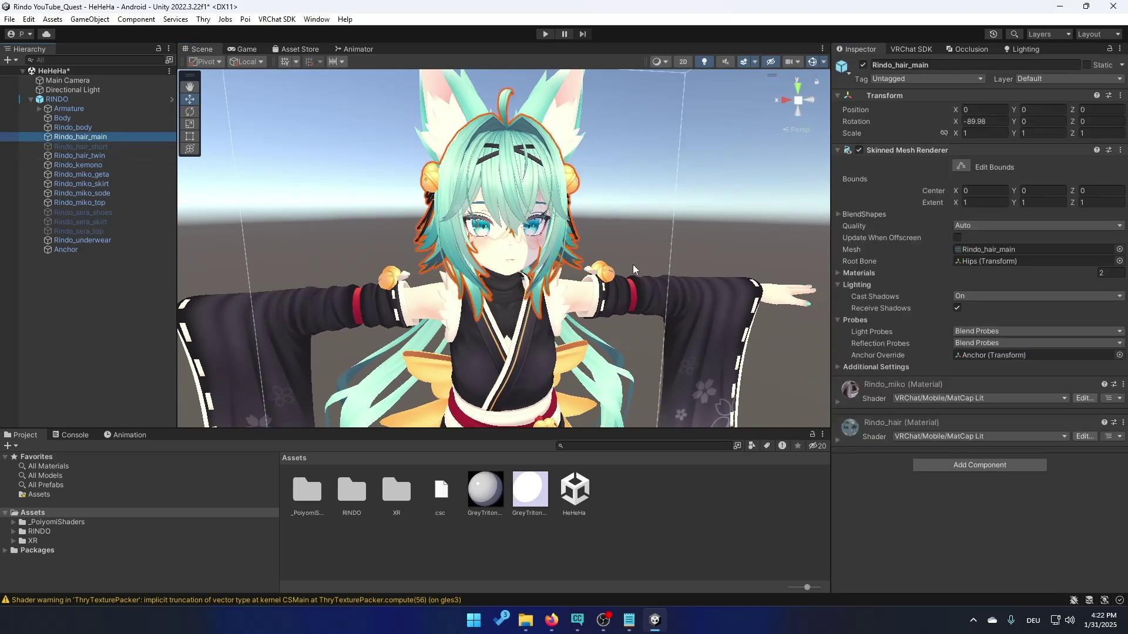
{"action": "left_click", "coordinate": [837, 401]}
{"action": "scroll", "coordinate": [888, 414], "scroll_direction": "down", "scroll_amount": 1}
{"action": "left_click_drag", "start_coordinate": [530, 489], "coordinate": [1098, 465]}
{"action": "left_click_drag", "start_coordinate": [1097, 465], "coordinate": [1098, 463]}
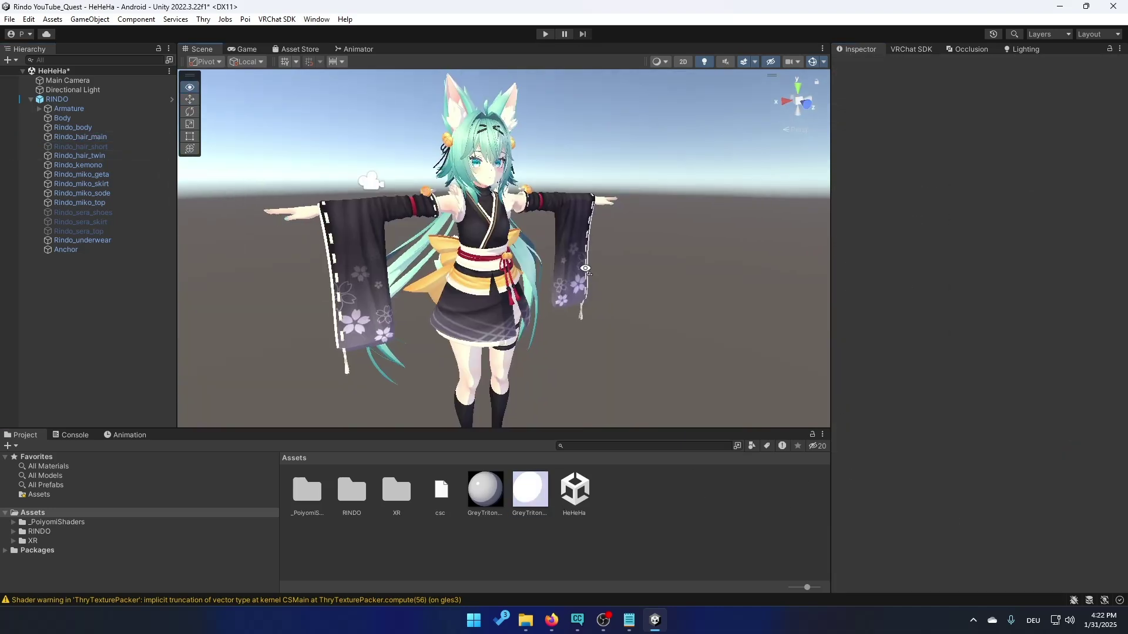
- Examine the shading of the avatar's outfit and hair from different distances and angles
{"action": "key", "text": "w"}
{"action": "right_click_drag", "start_coordinate": [371, 185], "coordinate": [674, 215]}
{"action": "key", "text": "s"}
{"action": "key", "text": "d"}
{"action": "key", "text": "w"}
{"action": "key", "text": "a"}
{"action": "key", "text": "w"}
{"action": "key", "text": "s"}
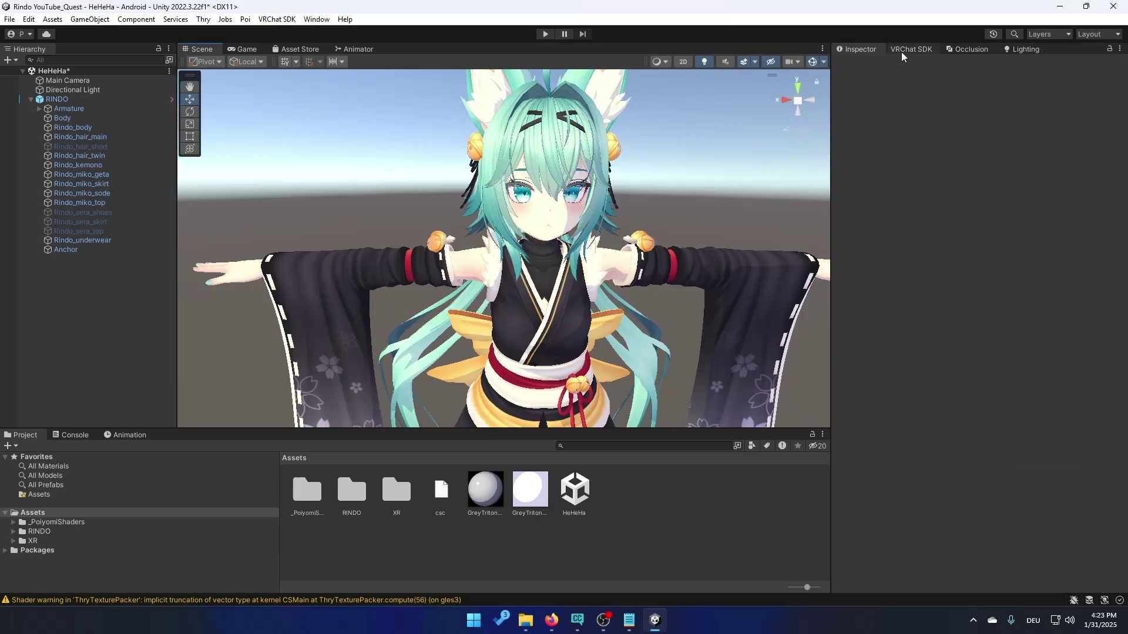
- Review the Android performance validations for the RINDO avatar in the VRChat SDK builder
{"action": "left_click", "coordinate": [901, 51]}
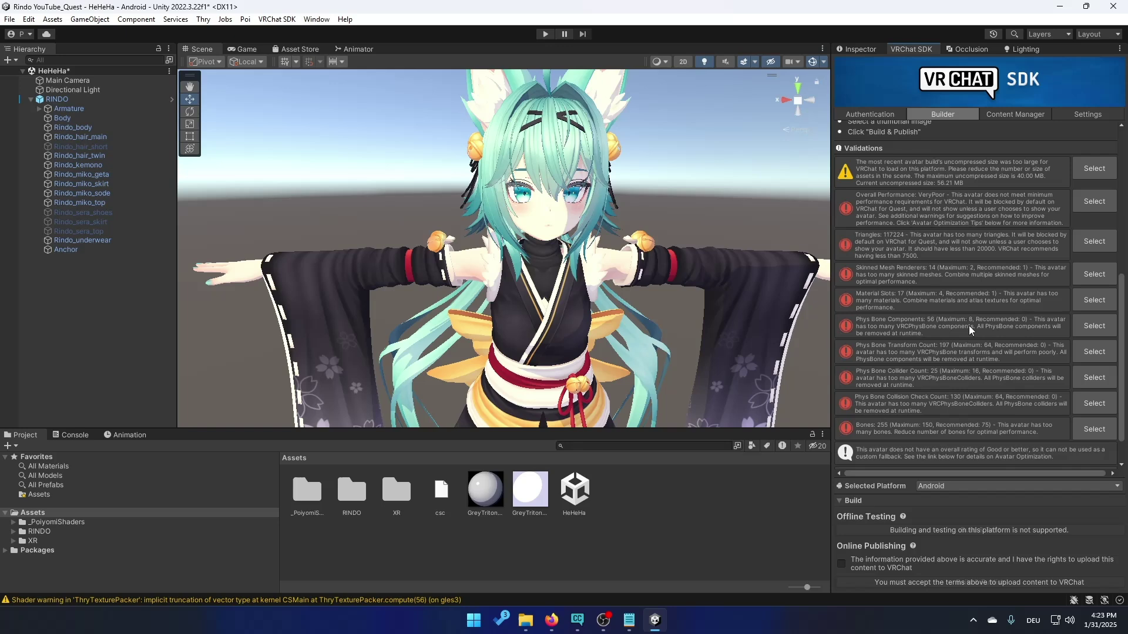
{"action": "key", "text": "s"}
{"action": "right_click_drag", "start_coordinate": [652, 269], "coordinate": [641, 263]}
{"action": "key", "text": "w"}
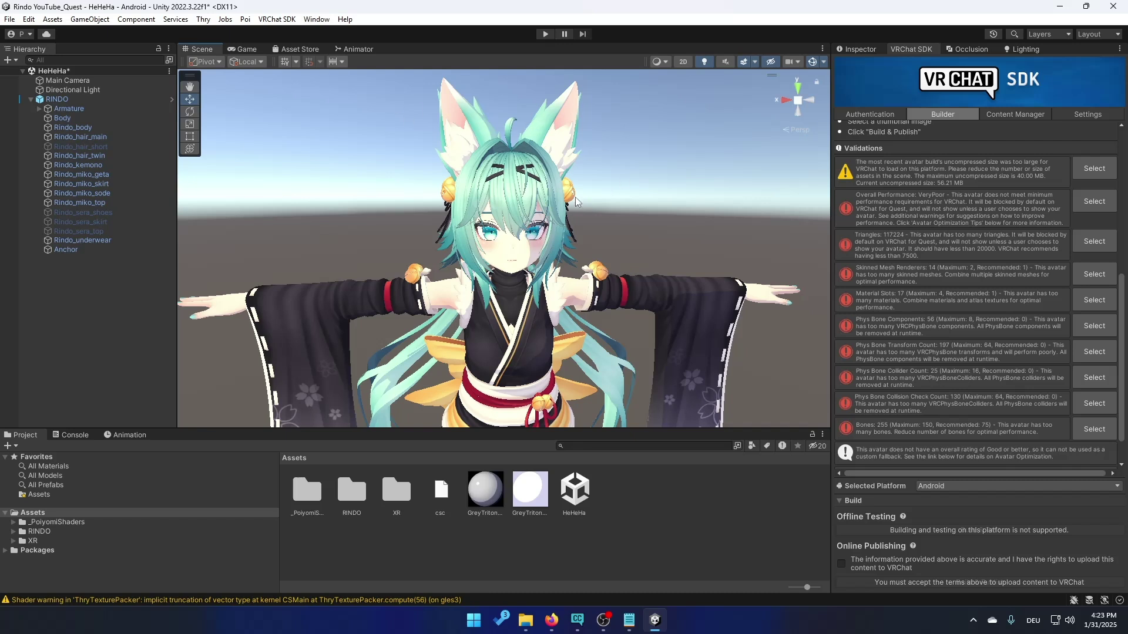
- Expand the armature from Hips through Spine, Chest, Neck and Head to Rindo_hairbase and inspect Ear_L's VRC Phys Bone component
{"action": "left_click", "coordinate": [857, 48]}
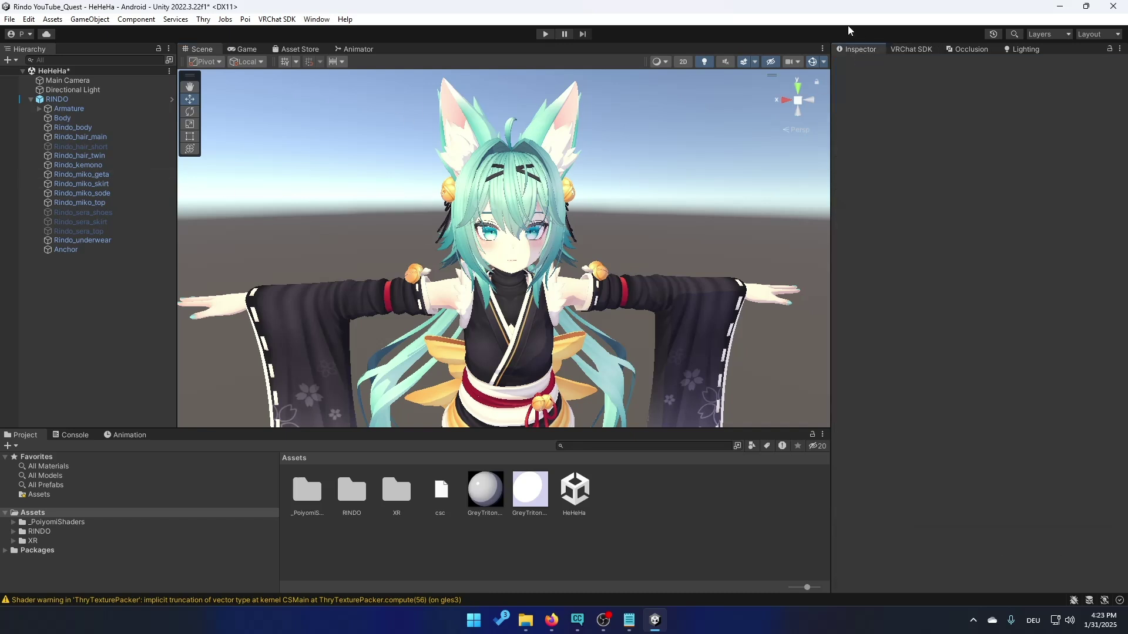
{"action": "left_click", "coordinate": [40, 109]}
{"action": "left_click", "coordinate": [47, 118]}
{"action": "left_click", "coordinate": [56, 157]}
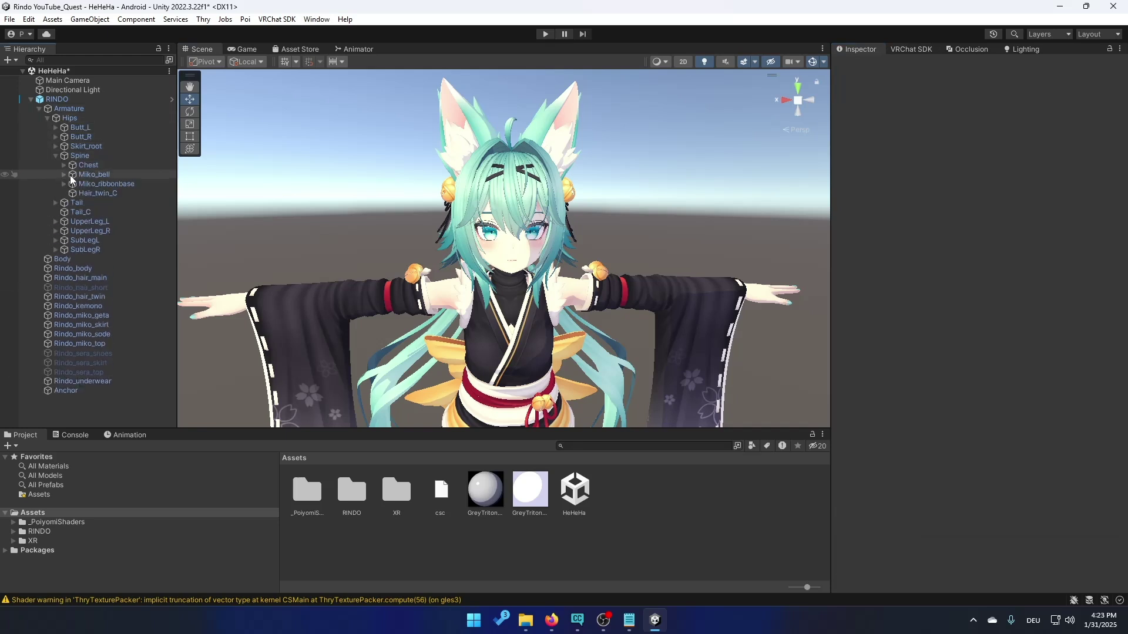
{"action": "left_click", "coordinate": [64, 165]}
{"action": "left_click", "coordinate": [73, 193]}
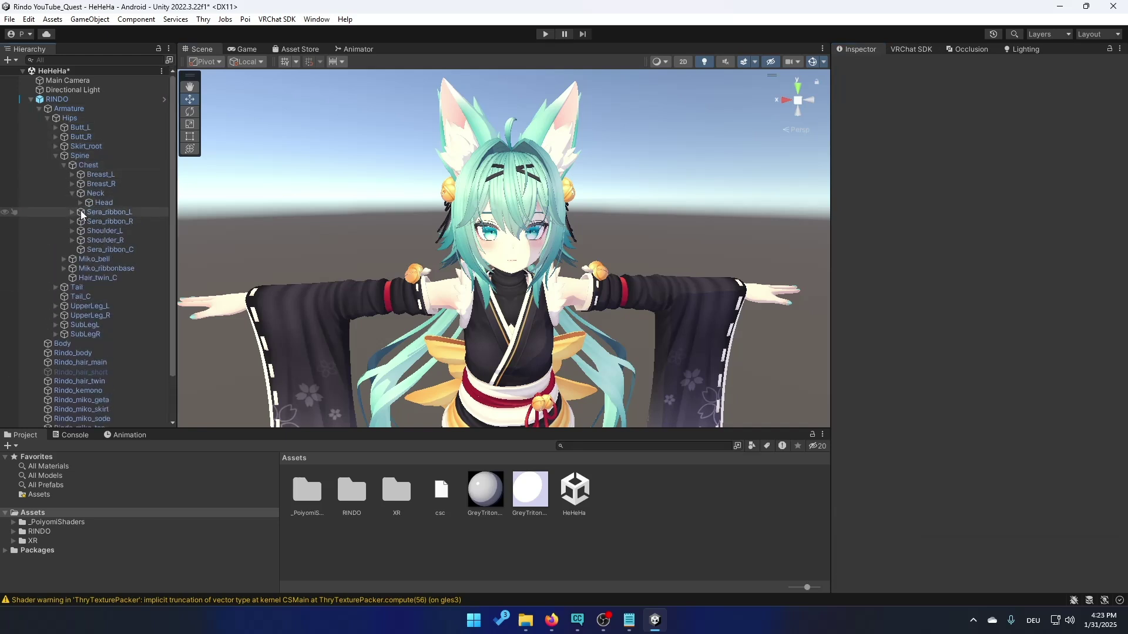
{"action": "left_click", "coordinate": [80, 203]}
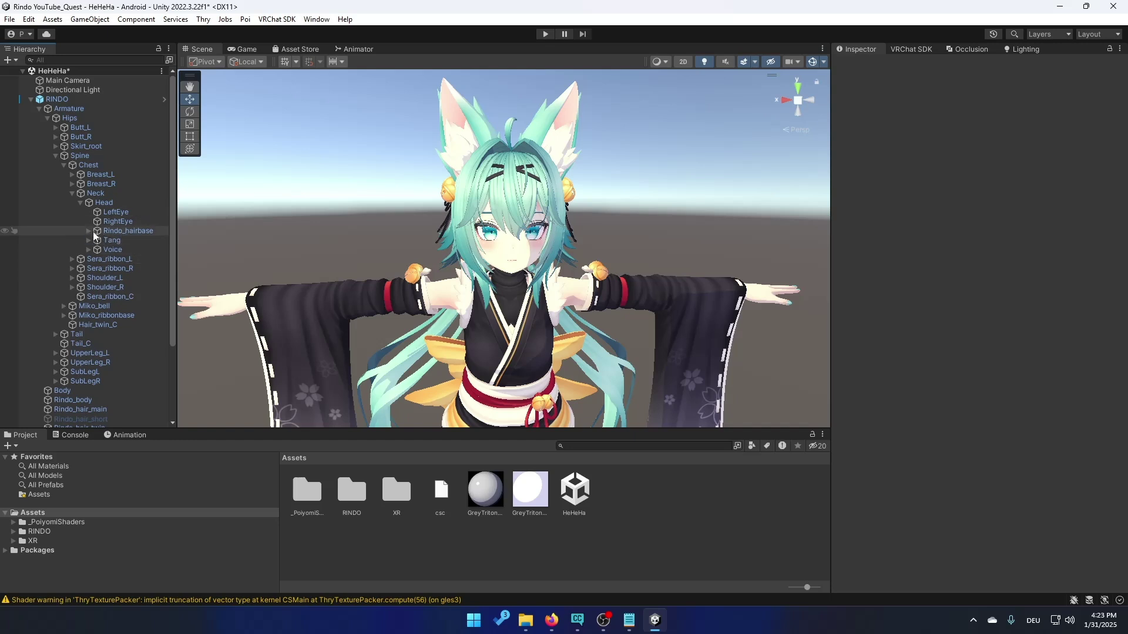
{"action": "left_click", "coordinate": [89, 231]}
{"action": "left_click", "coordinate": [121, 240]}
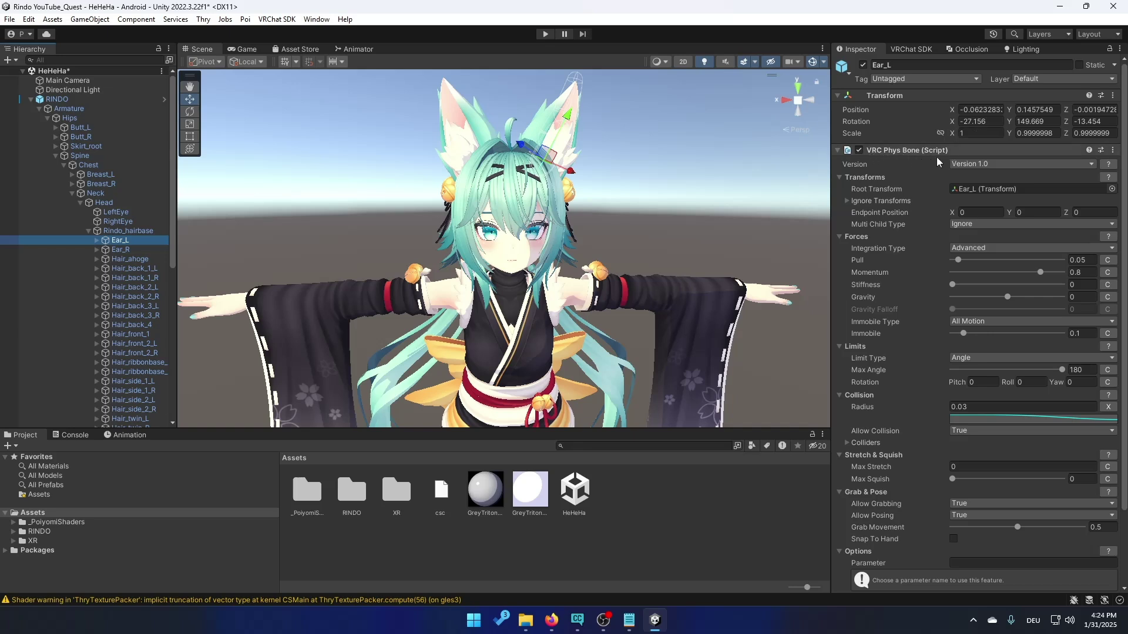
{"action": "left_click_drag", "start_coordinate": [170, 193], "coordinate": [170, 154]}
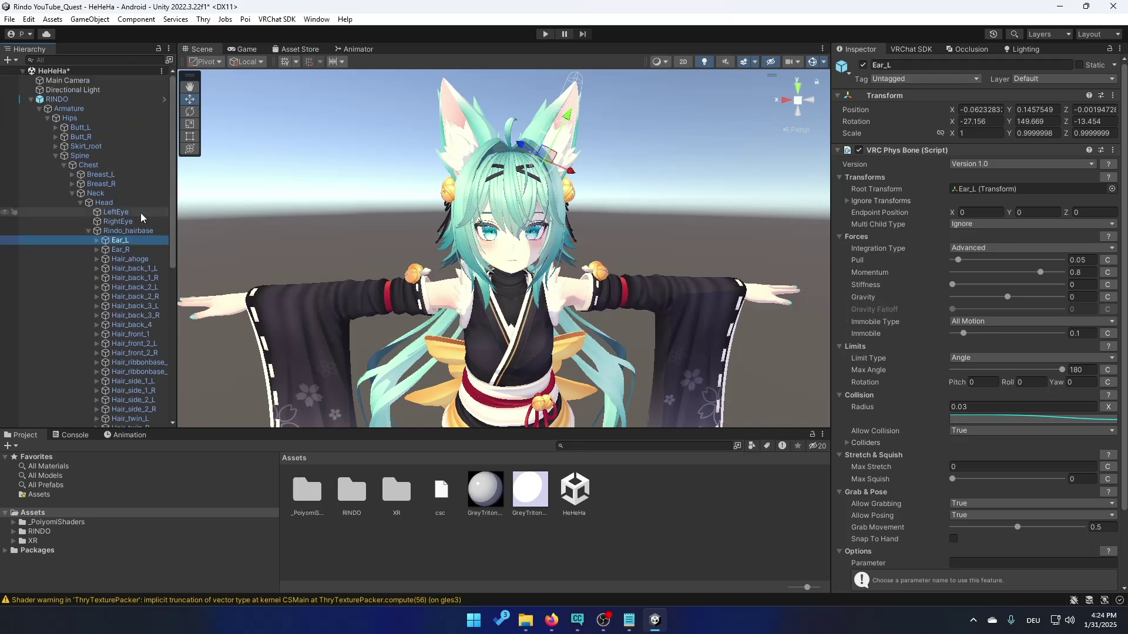
- Remove the VRC Phys Bone components from the Butt_R and Butt_L bones
{"action": "left_click", "coordinate": [91, 128]}
{"action": "left_click", "coordinate": [97, 136]}
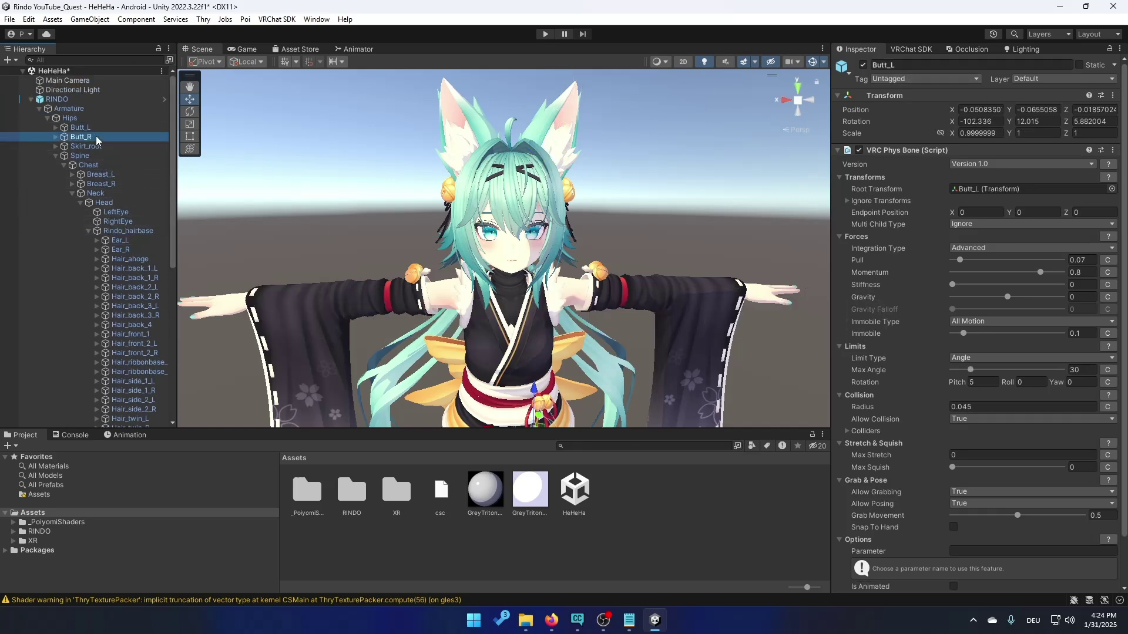
{"action": "right_click", "coordinate": [906, 149]}
{"action": "left_click", "coordinate": [940, 175]}
{"action": "left_click", "coordinate": [125, 127]}
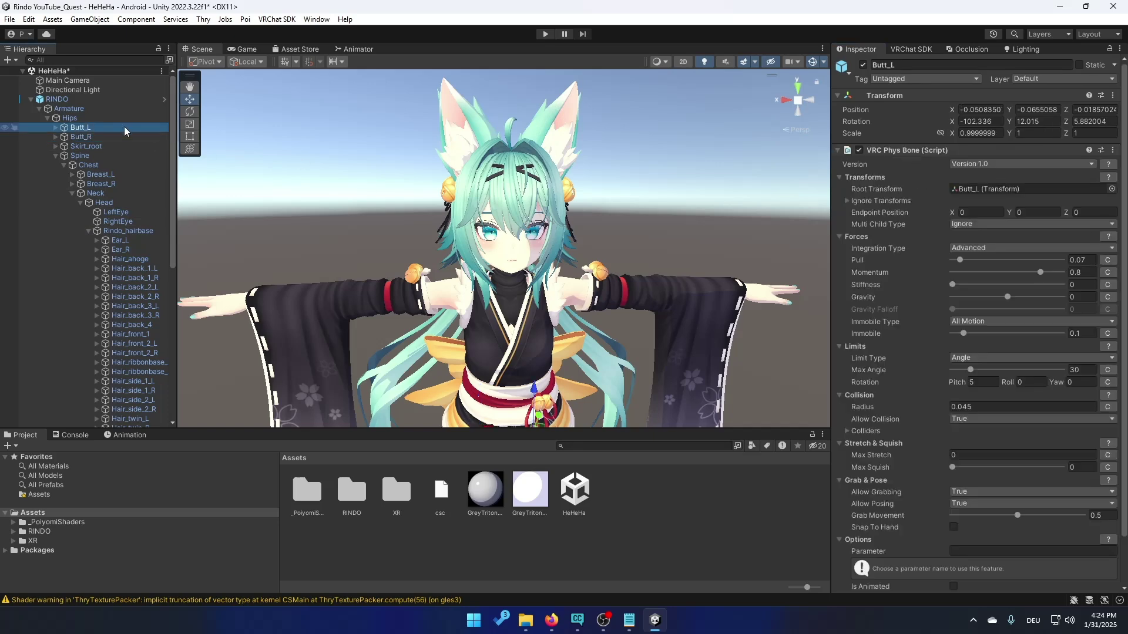
{"action": "right_click", "coordinate": [881, 150]}
{"action": "left_click", "coordinate": [916, 178]}
- Remove the VRC Phys Bone components from Breast_L and Breast_R, keeping their Phys Bone Colliders
{"action": "left_click", "coordinate": [108, 178]}
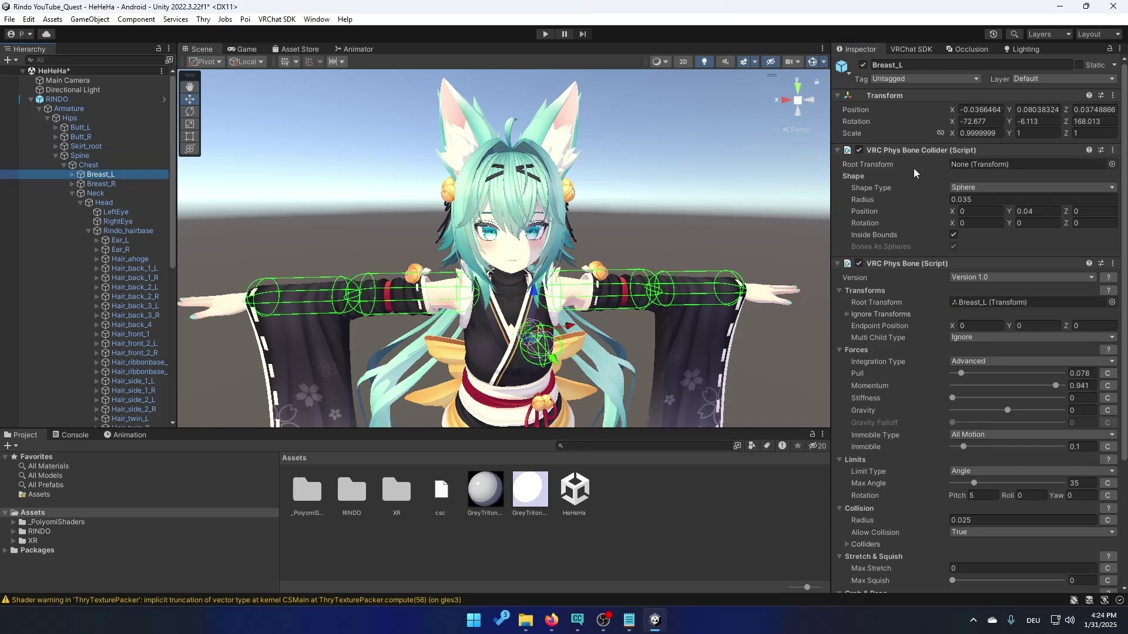
{"action": "right_click", "coordinate": [890, 265]}
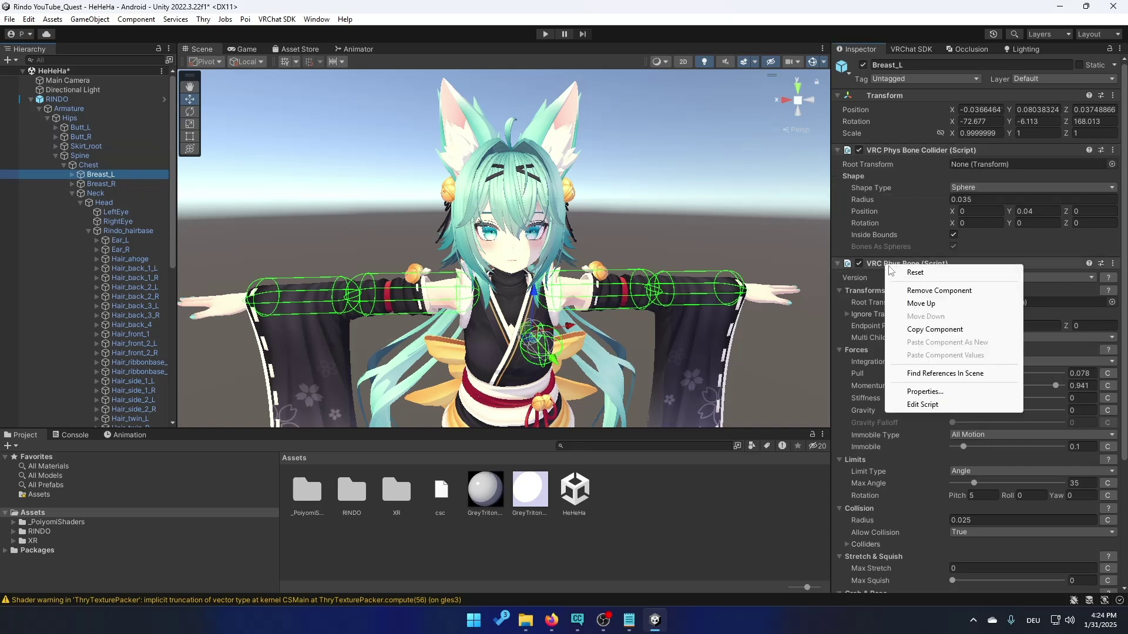
{"action": "left_click", "coordinate": [939, 290]}
{"action": "left_click", "coordinate": [101, 184]}
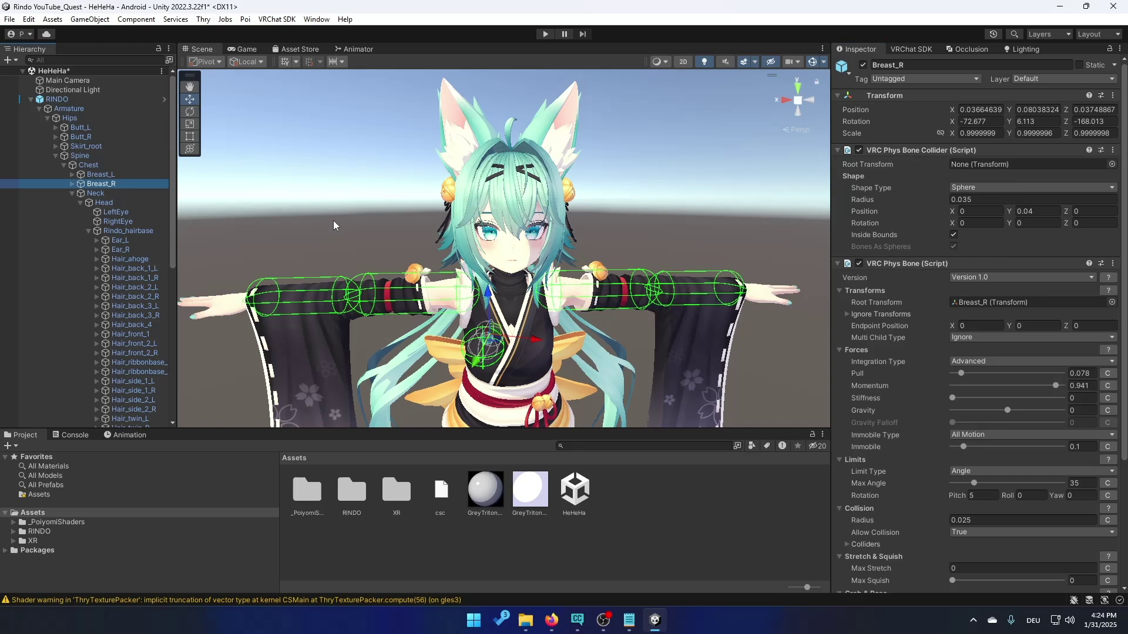
{"action": "right_click", "coordinate": [922, 263]}
{"action": "left_click", "coordinate": [940, 290]}
- Inspect the Phys Bone components on the ear and hair bones under Rindo_hairbase, from Ear_L to Hair_twin_R
{"action": "scroll", "coordinate": [152, 302], "scroll_direction": "down", "scroll_amount": 3}
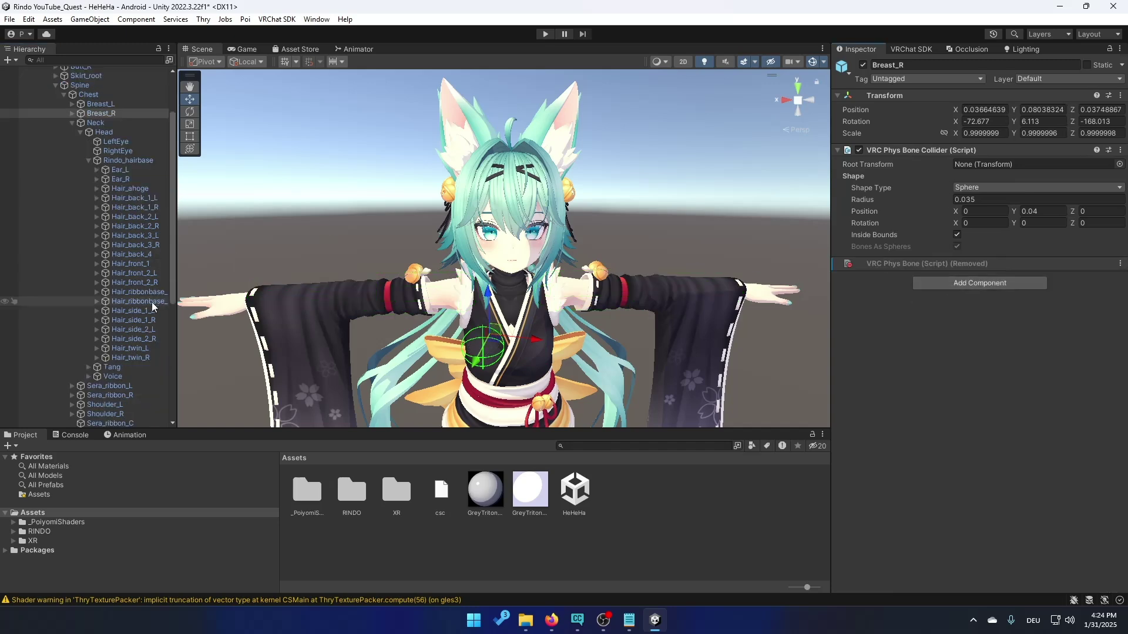
{"action": "left_click", "coordinate": [144, 356]}
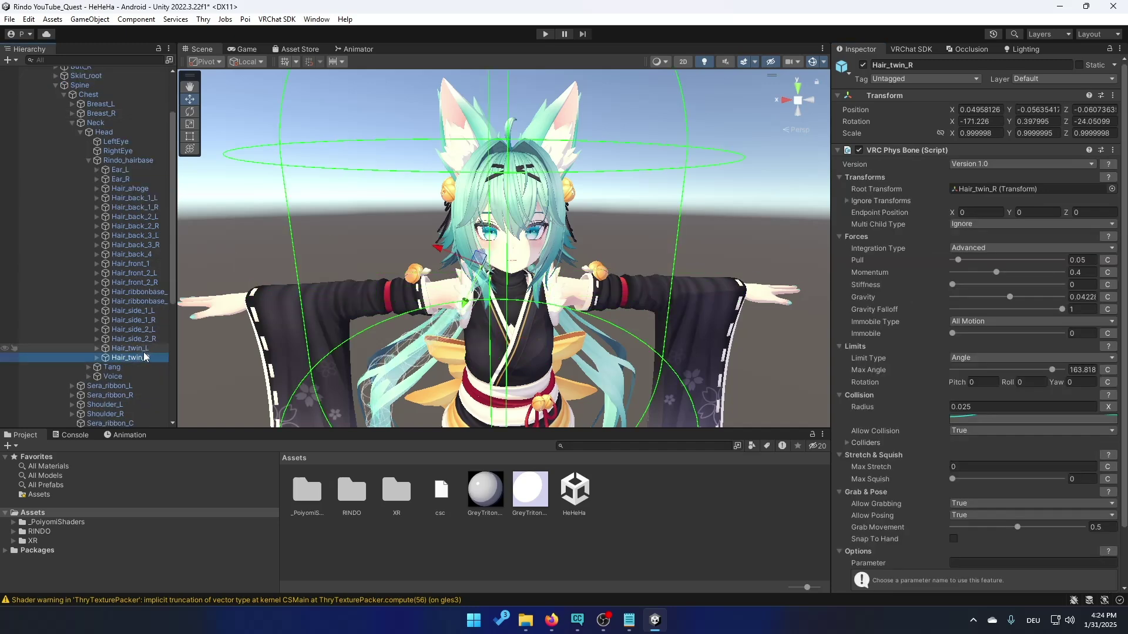
{"action": "left_click", "coordinate": [134, 170]}
{"action": "left_click", "coordinate": [136, 197]}
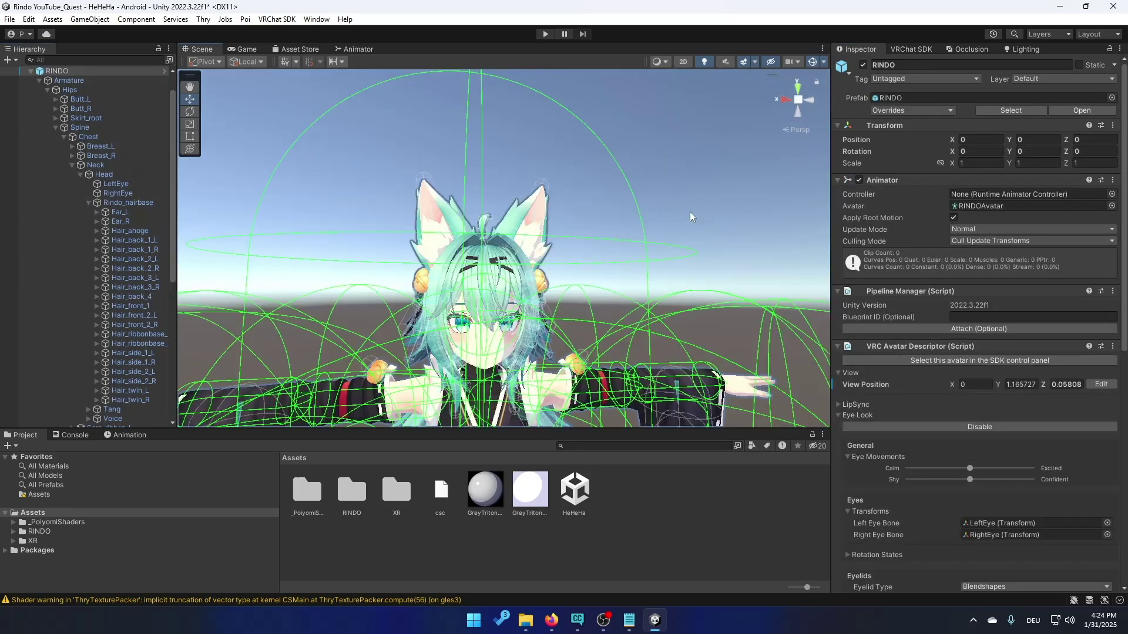
{"action": "right_click_drag", "start_coordinate": [689, 212], "coordinate": [468, 362]}
{"action": "right_click_drag", "start_coordinate": [468, 362], "coordinate": [529, 294]}
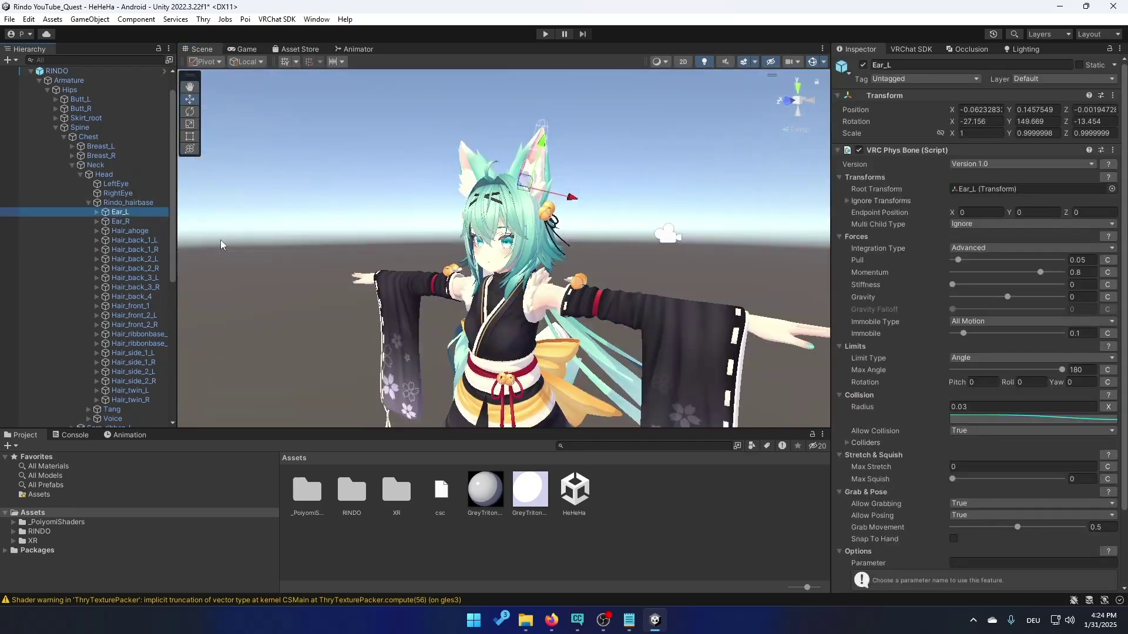
{"action": "left_click", "coordinate": [141, 231]}
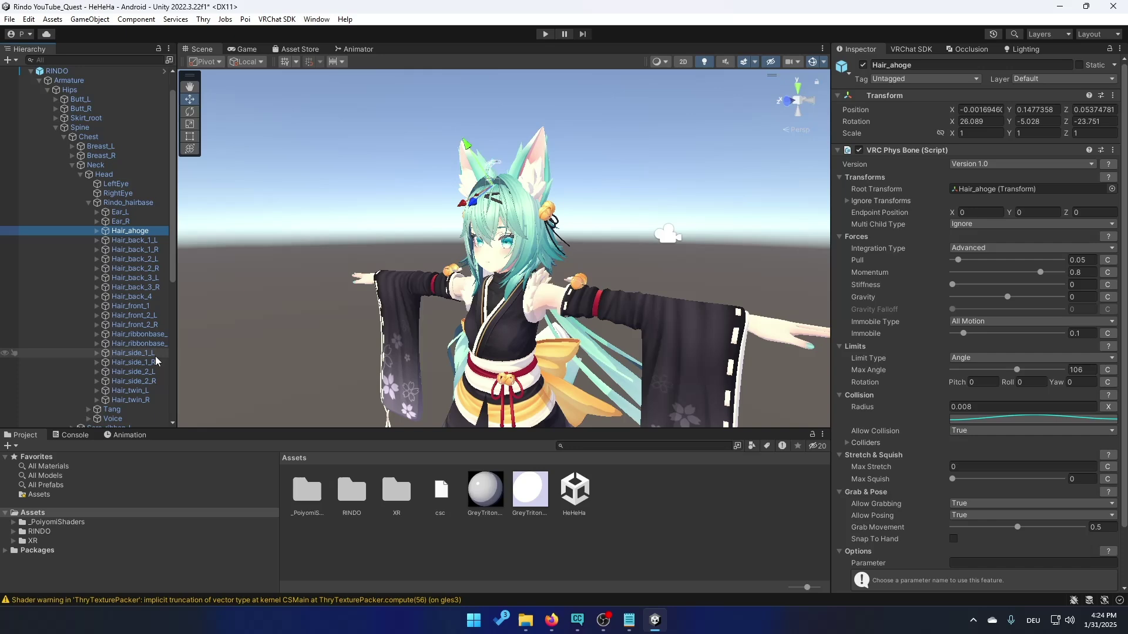
{"action": "left_click", "coordinate": [150, 399], "text": "shift"}
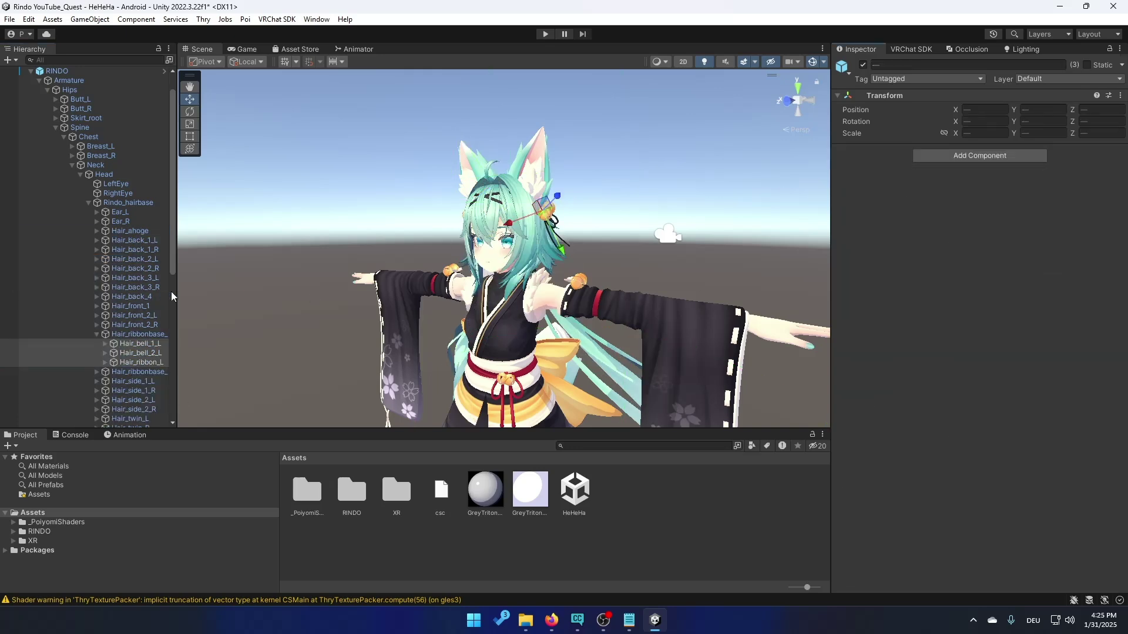
{"action": "left_click", "coordinate": [238, 282]}
- Select the RINDO root and examine the phys bone chains and colliders around the avatar's sleeve
{"action": "right_click_drag", "start_coordinate": [368, 298], "coordinate": [369, 334]}
{"action": "scroll", "coordinate": [94, 108], "scroll_direction": "up", "scroll_amount": 2}
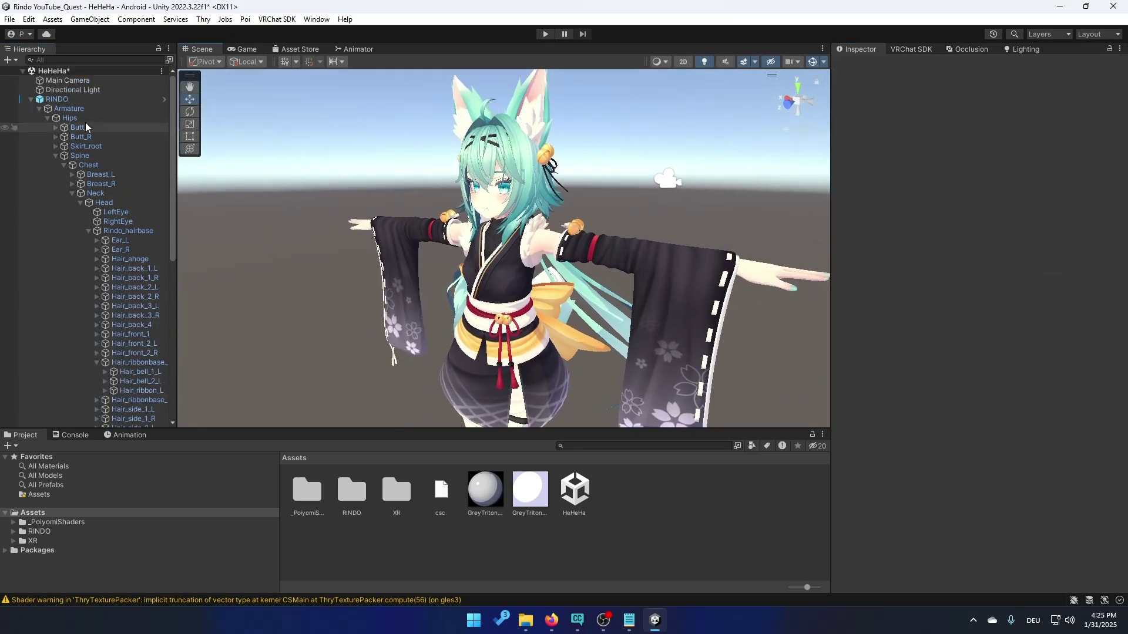
{"action": "left_click", "coordinate": [59, 98]}
{"action": "right_click_drag", "start_coordinate": [377, 198], "coordinate": [714, 149]}
{"action": "right_click_drag", "start_coordinate": [508, 165], "coordinate": [524, 186]}
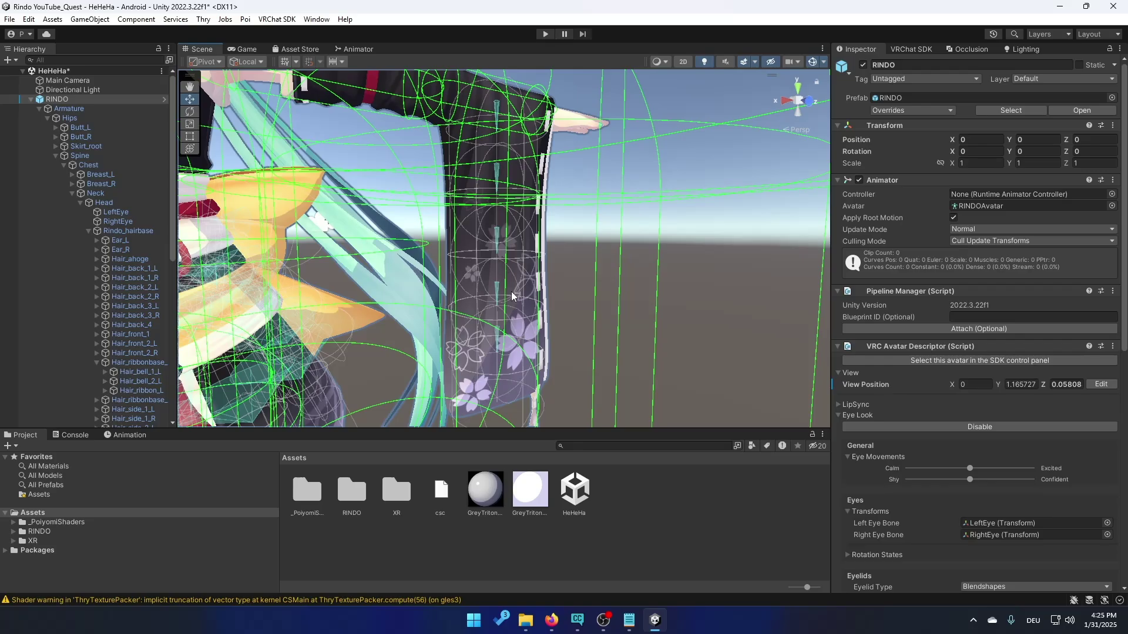
- Examine the avatar's phys bone chains and colliders, checking the bones from Armature down to Spine
{"action": "left_click_drag", "start_coordinate": [512, 296], "coordinate": [381, 84], "text": "alt"}
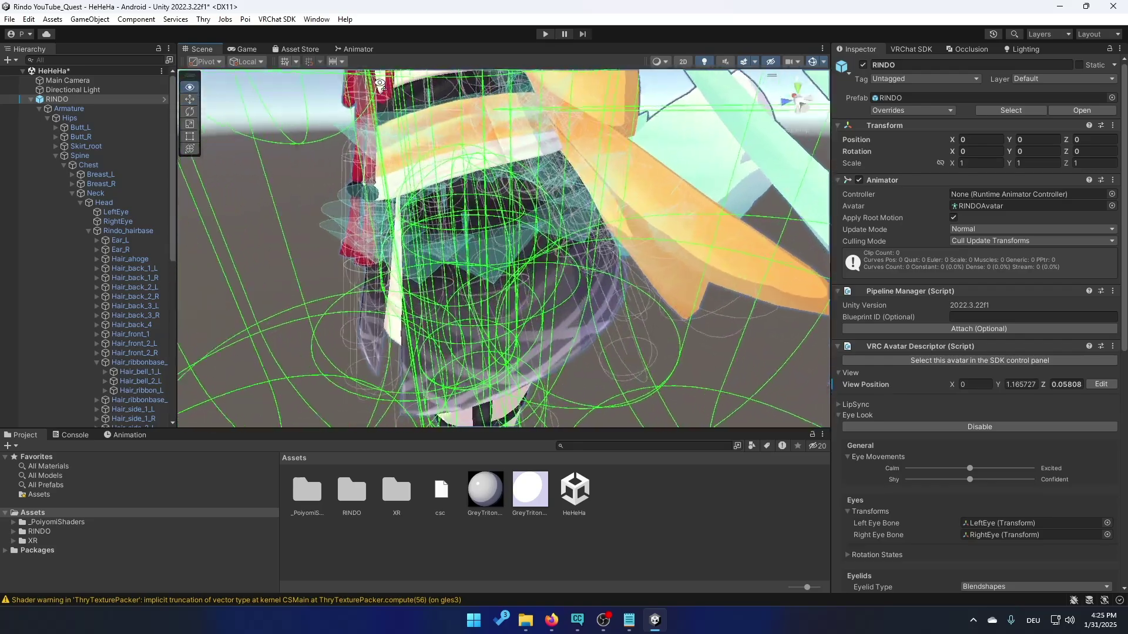
{"action": "right_click_drag", "start_coordinate": [380, 84], "coordinate": [461, 315]}
{"action": "scroll", "coordinate": [496, 259], "scroll_direction": "down", "scroll_amount": 6}
{"action": "right_click_drag", "start_coordinate": [497, 259], "coordinate": [483, 214]}
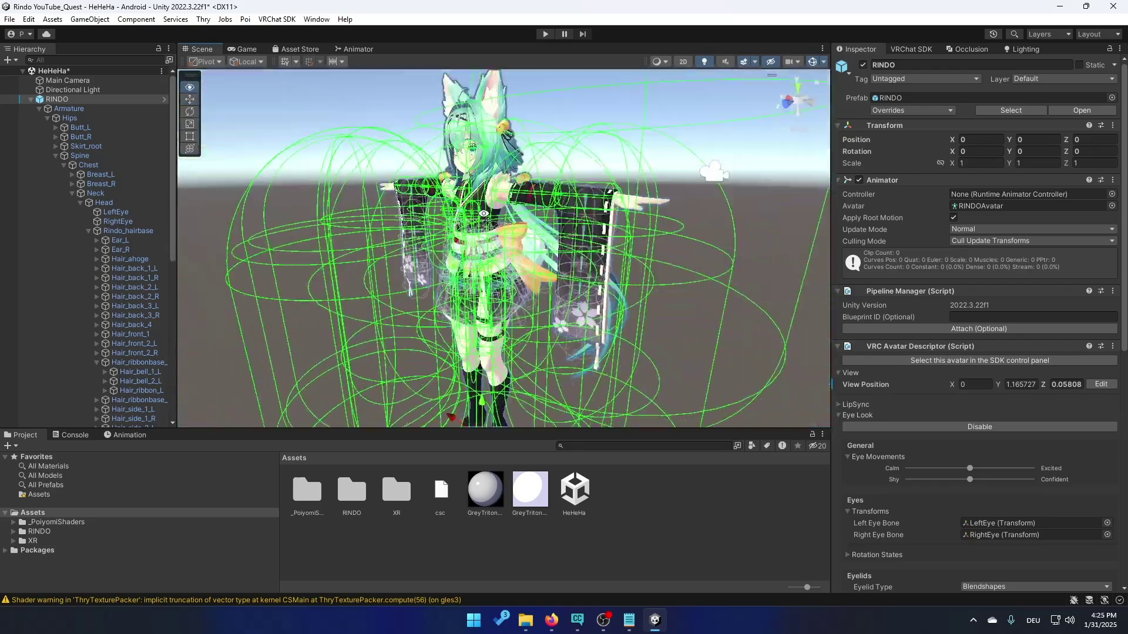
{"action": "left_click", "coordinate": [69, 109]}
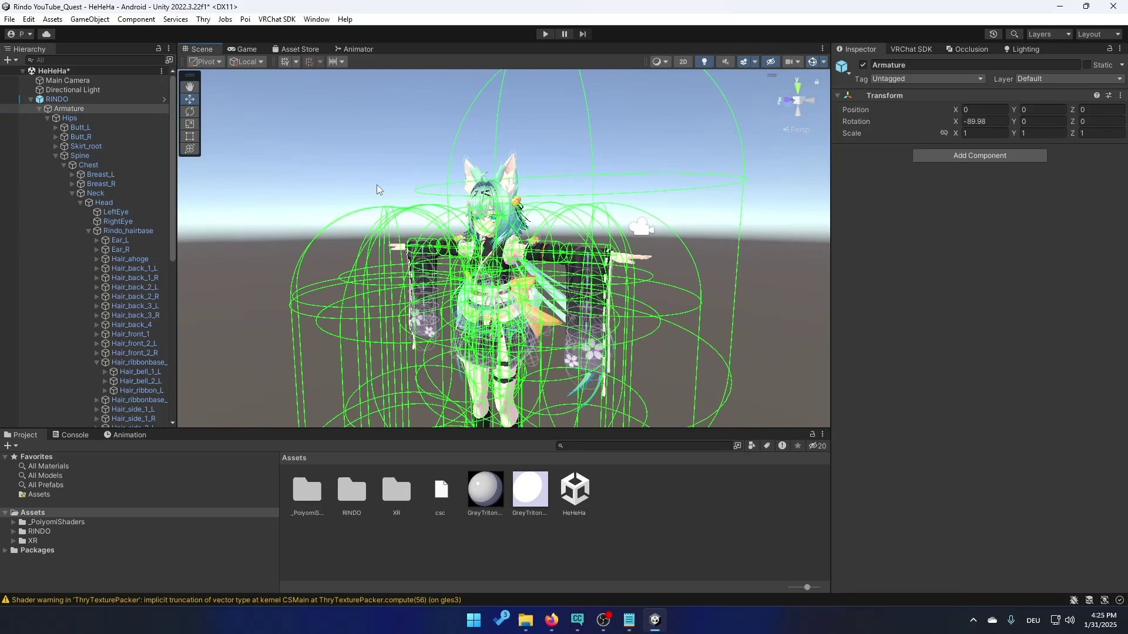
{"action": "left_click", "coordinate": [89, 108]}
{"action": "key", "text": "Down"}
{"action": "key", "text": "Down"}
{"action": "key", "text": "Down"}
{"action": "key", "text": "Down"}
{"action": "key", "text": "Down"}
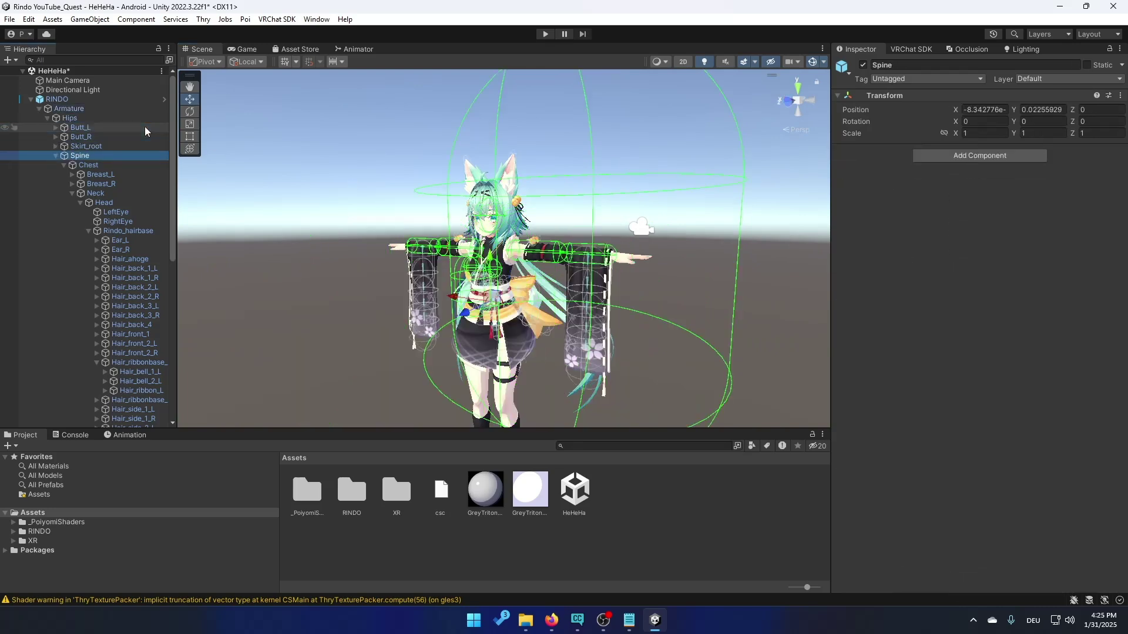
- Remove the VRC Phys Bone components from all skirt bones under Skirt_root, Skirt_00 through Skirt_06
{"action": "key", "text": "Up"}
{"action": "key", "text": "f"}
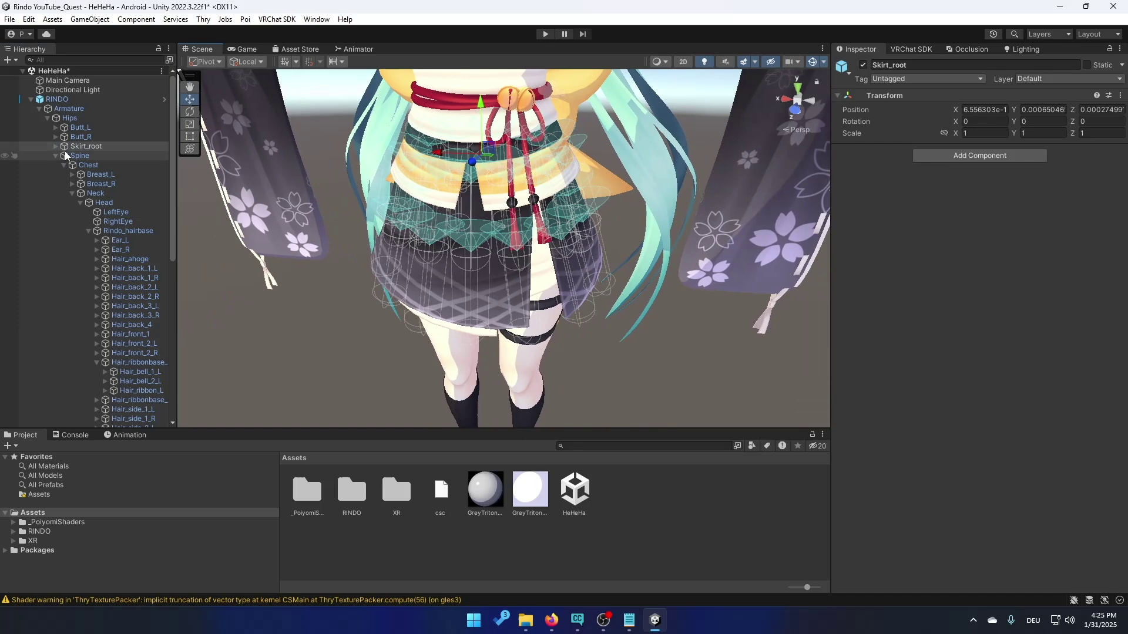
{"action": "left_click", "coordinate": [56, 146]}
{"action": "key", "text": "Down"}
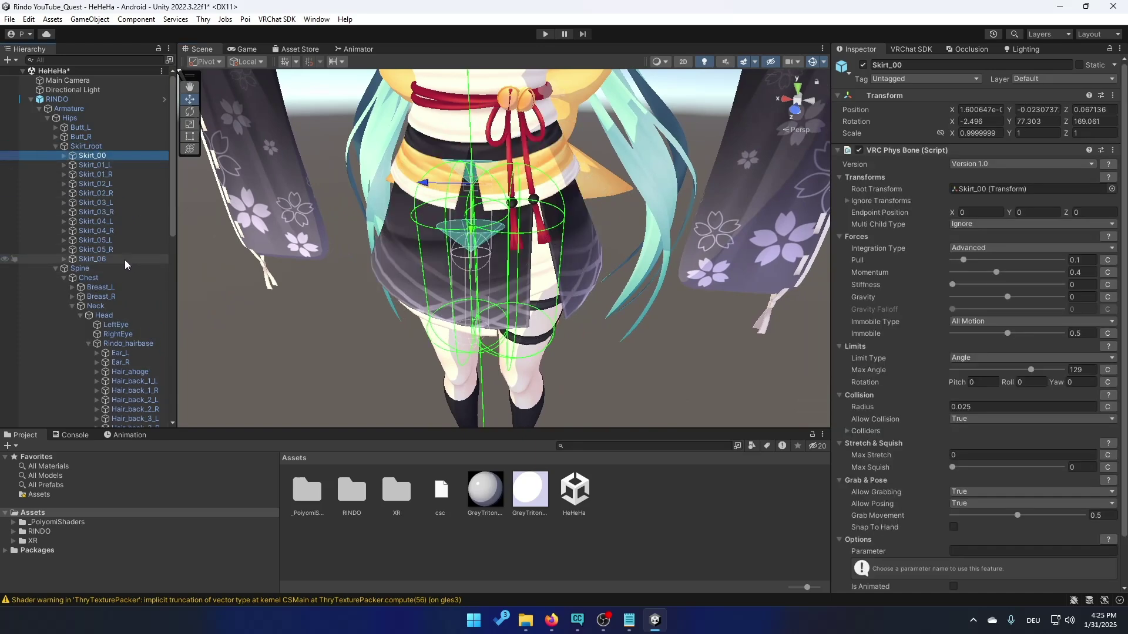
{"action": "left_click", "coordinate": [124, 259], "text": "shift"}
{"action": "right_click", "coordinate": [917, 150]}
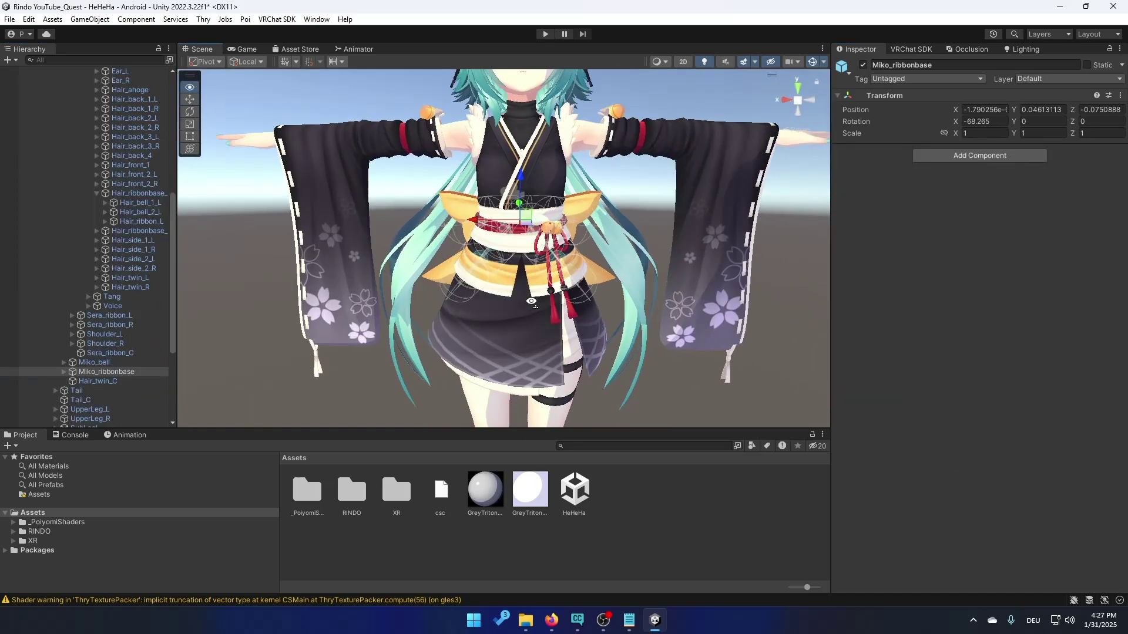
- Remove the VRC Phys Bone components from the four Miko_ribbon bones under Miko_ribbonbase, then collapse that branch
{"action": "key", "text": "a"}
{"action": "right_click_drag", "start_coordinate": [531, 302], "coordinate": [1034, 259]}
{"action": "left_click", "coordinate": [63, 372]}
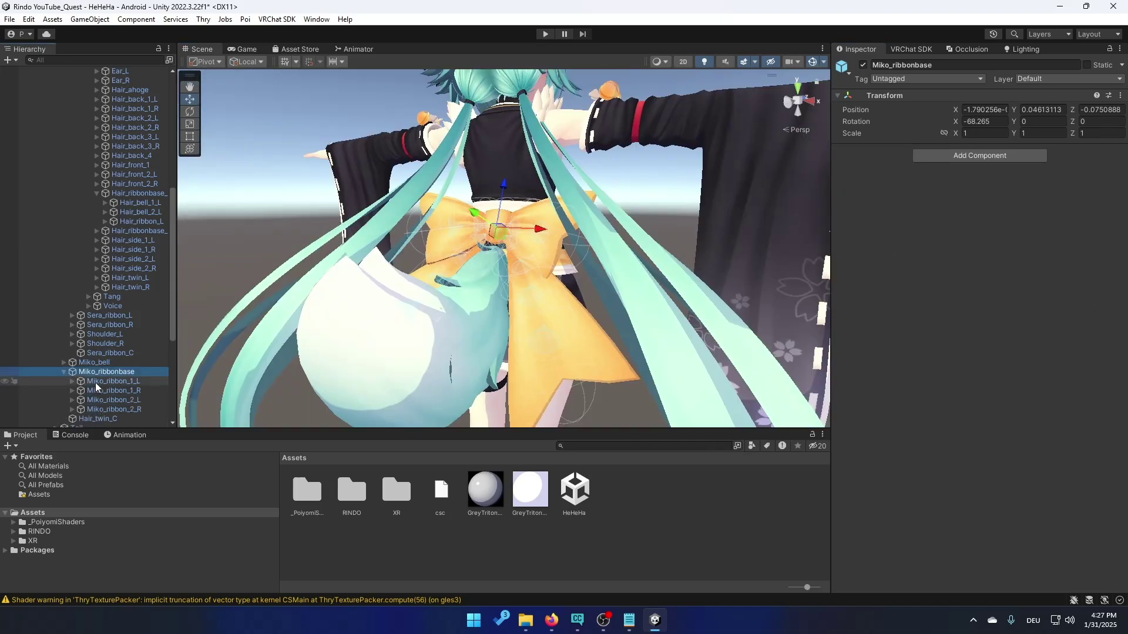
{"action": "left_click", "coordinate": [95, 381]}
{"action": "left_click", "coordinate": [140, 410], "text": "shift"}
{"action": "right_click", "coordinate": [917, 151]}
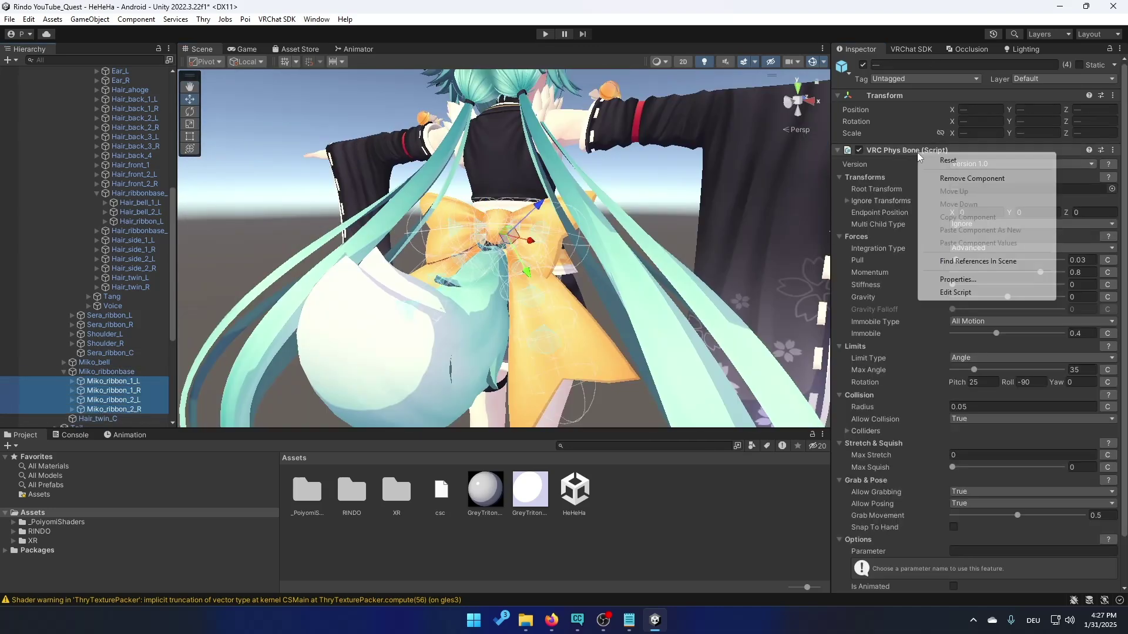
{"action": "left_click", "coordinate": [938, 184]}
{"action": "left_click", "coordinate": [63, 372]}
- Inspect the Phys Bone Collider on Hair_twin_C and the remaining phys bones across the Armature
{"action": "double_click", "coordinate": [94, 381]}
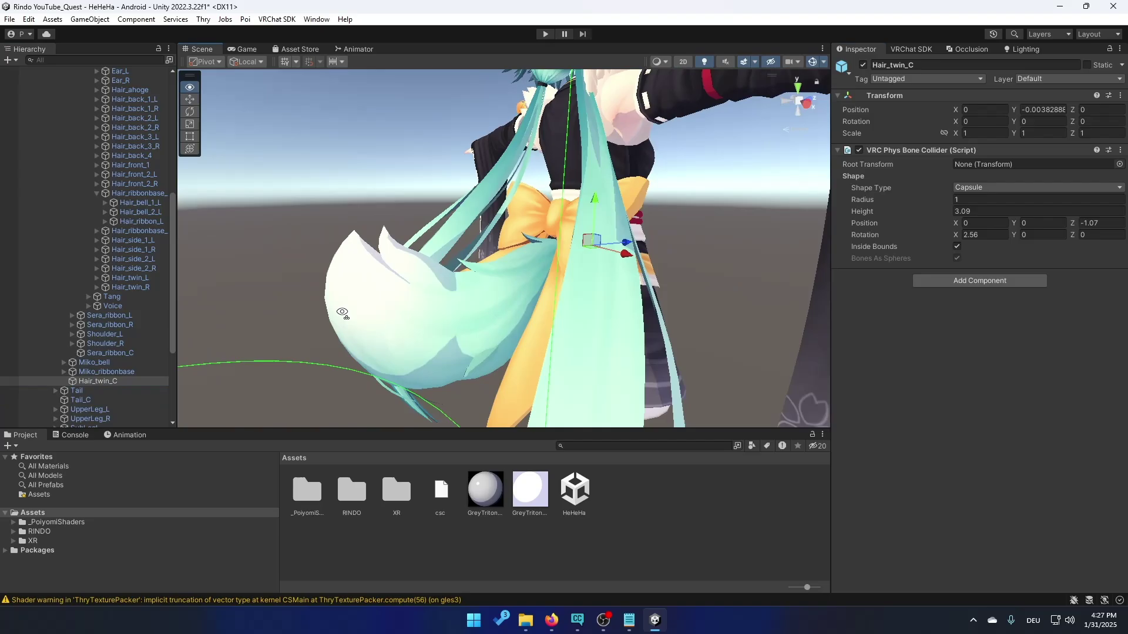
{"action": "scroll", "coordinate": [121, 233], "scroll_direction": "up", "scroll_amount": 3}
{"action": "scroll", "coordinate": [122, 233], "scroll_direction": "up", "scroll_amount": 5}
{"action": "left_click", "coordinate": [69, 108]}
{"action": "right_click_drag", "start_coordinate": [352, 235], "coordinate": [498, 393]}
{"action": "left_click_drag", "start_coordinate": [498, 393], "coordinate": [509, 92], "text": "alt"}
{"action": "right_click_drag", "start_coordinate": [509, 93], "coordinate": [601, 290]}
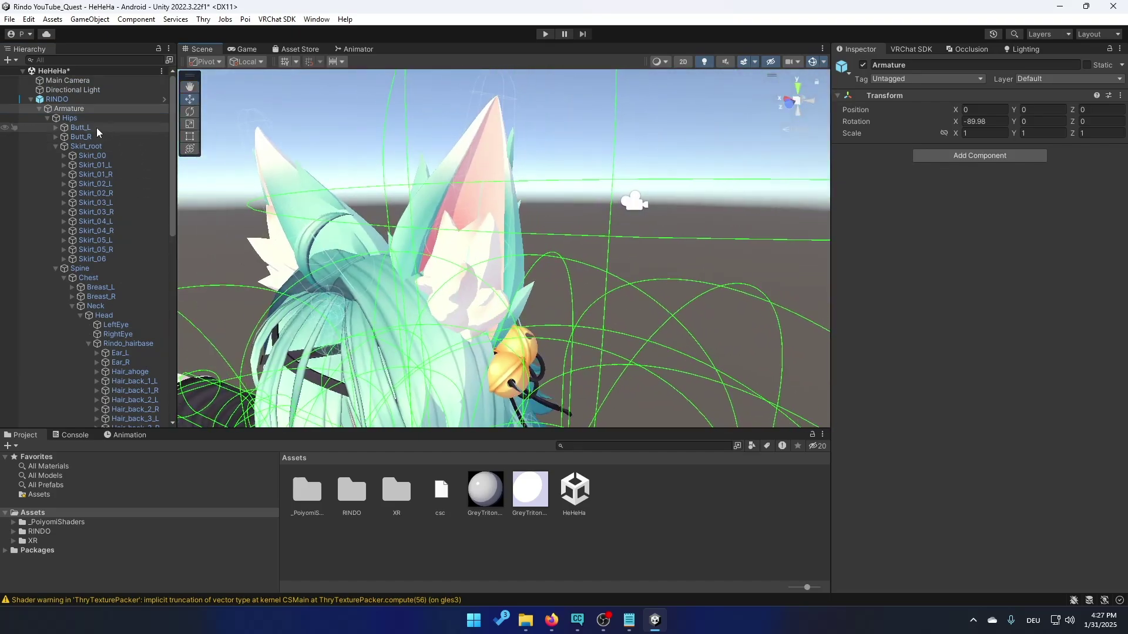
- Inspect the Ear_L bone's VRC Phys Bone component and view the whole avatar from the front
{"action": "left_click", "coordinate": [120, 353]}
{"action": "right_click_drag", "start_coordinate": [352, 376], "coordinate": [820, 334]}
{"action": "left_click_drag", "start_coordinate": [820, 334], "coordinate": [966, 256], "text": "alt"}
{"action": "right_click_drag", "start_coordinate": [574, 245], "coordinate": [1034, 288]}
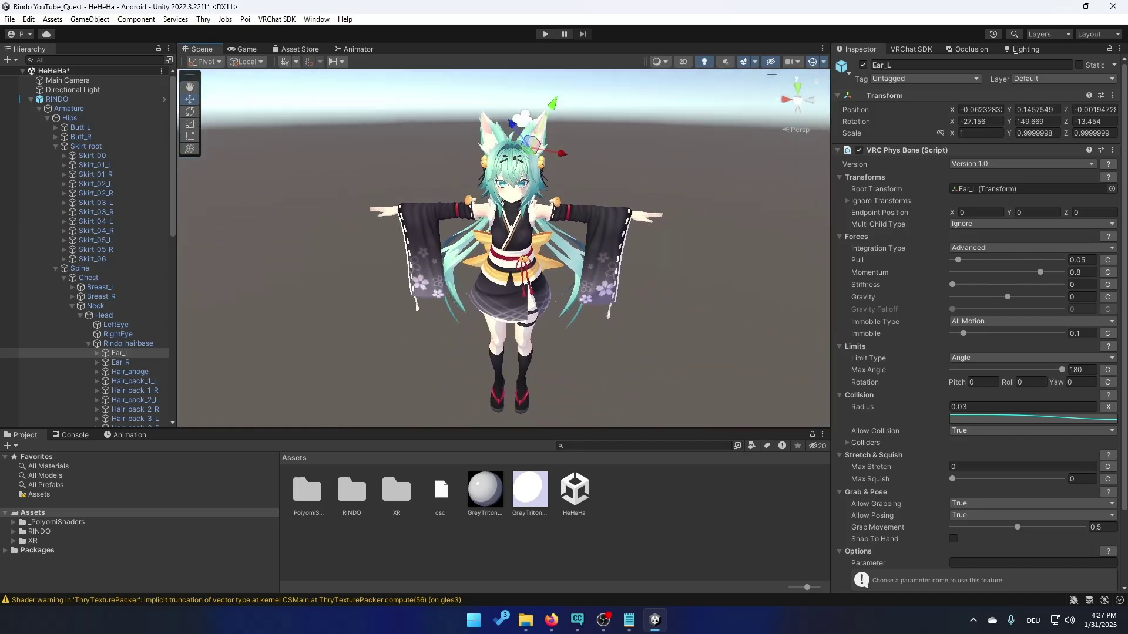
- Review the avatar's validation messages and upload information in the VRChat SDK builder
{"action": "left_click", "coordinate": [908, 50]}
{"action": "scroll", "coordinate": [934, 264], "scroll_direction": "up", "scroll_amount": 2}
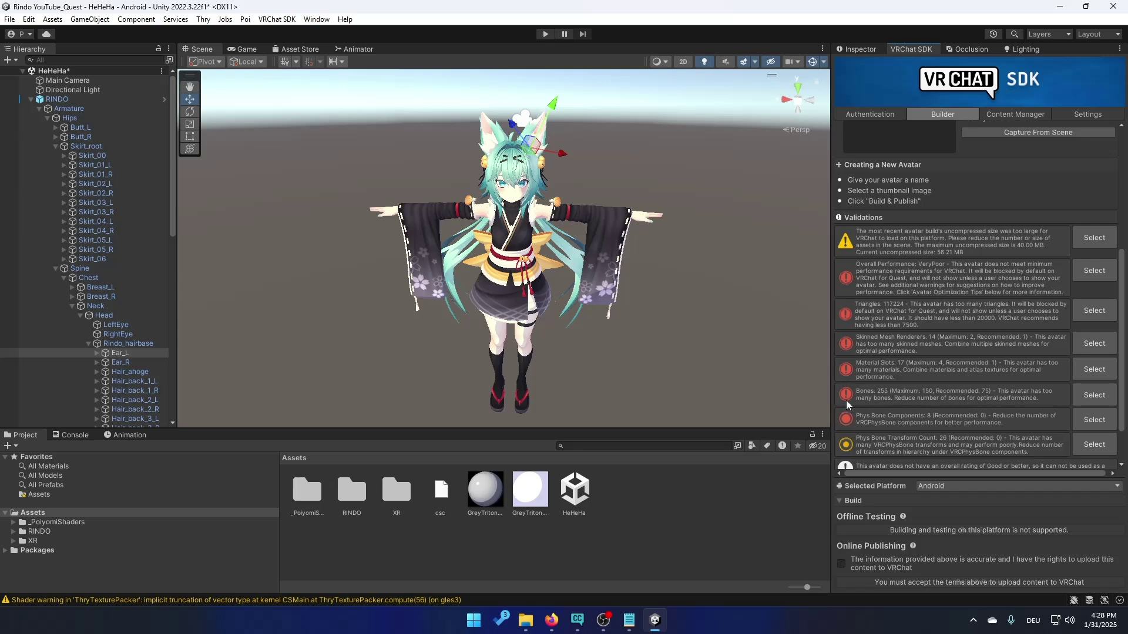
{"action": "scroll", "coordinate": [870, 406], "scroll_direction": "down", "scroll_amount": 2}
{"action": "scroll", "coordinate": [900, 411], "scroll_direction": "up", "scroll_amount": 10}
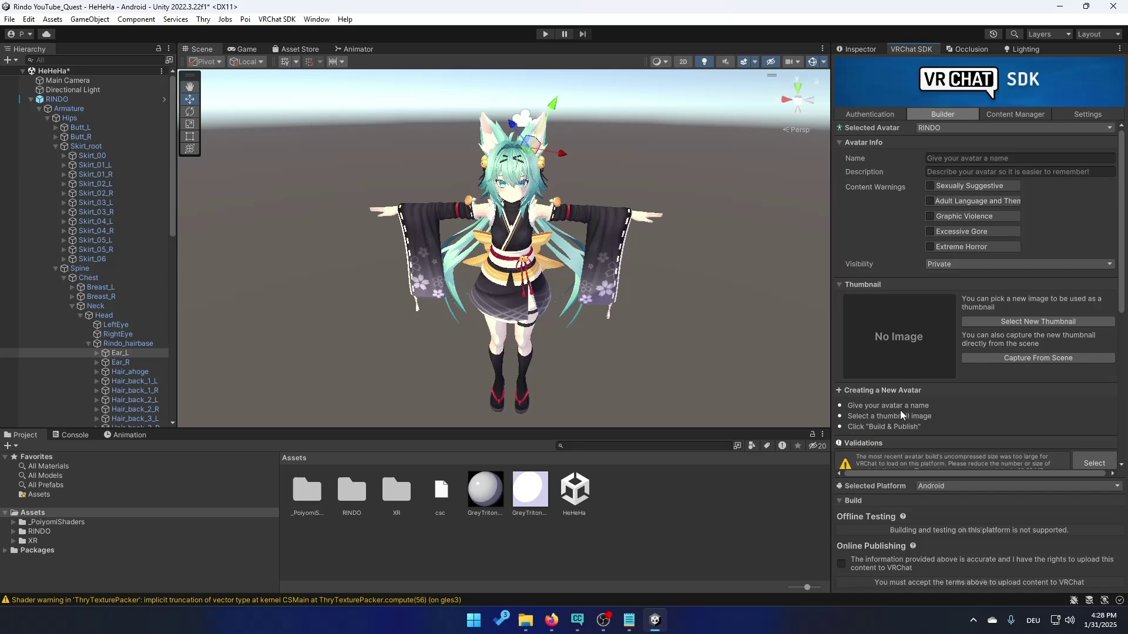
{"action": "scroll", "coordinate": [588, 323], "scroll_direction": "up", "scroll_amount": 2}
{"action": "right_click_drag", "start_coordinate": [538, 289], "coordinate": [551, 258]}
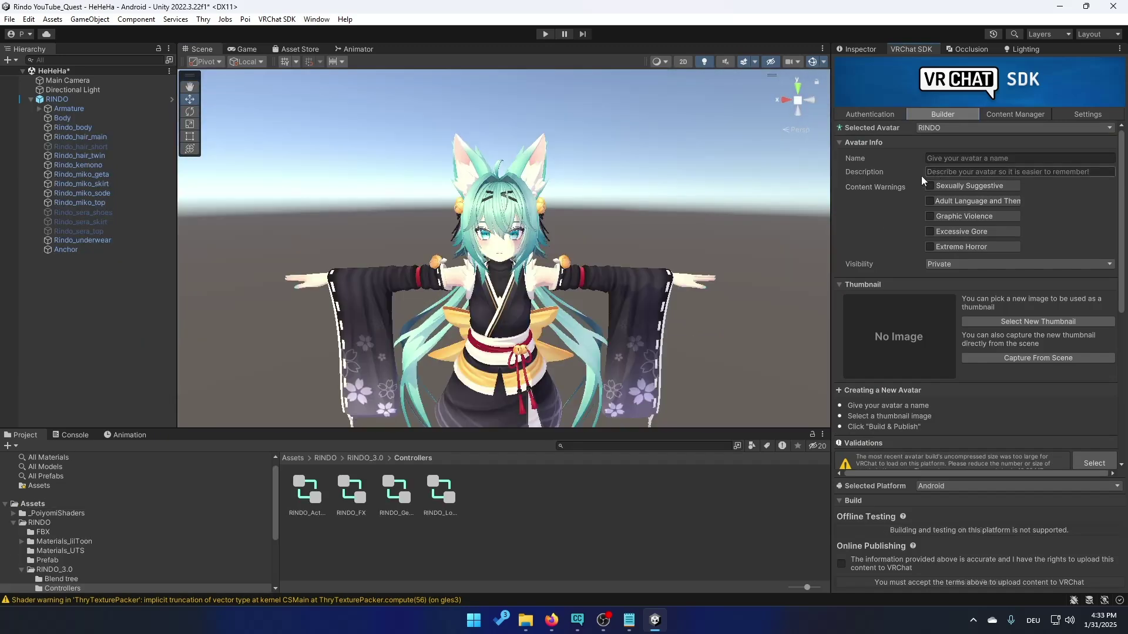
- Take the blueprint ID of an already uploaded avatar and attach it to RINDO's Pipeline Manager
{"action": "left_click", "coordinate": [955, 156]}
{"action": "left_click", "coordinate": [961, 170]}
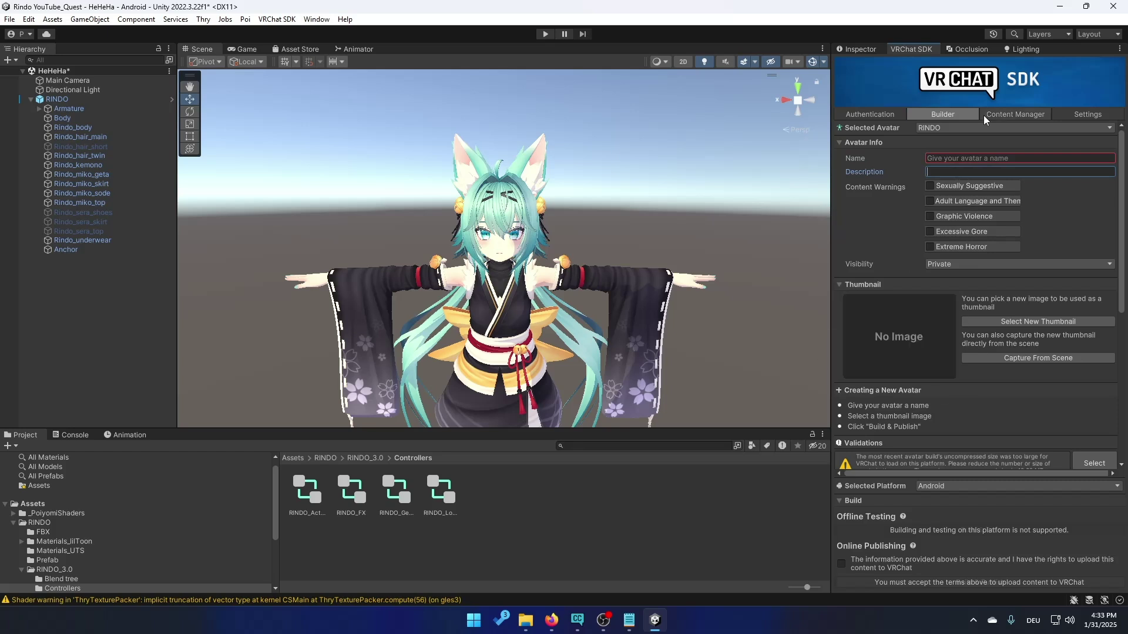
{"action": "left_click", "coordinate": [1005, 117]}
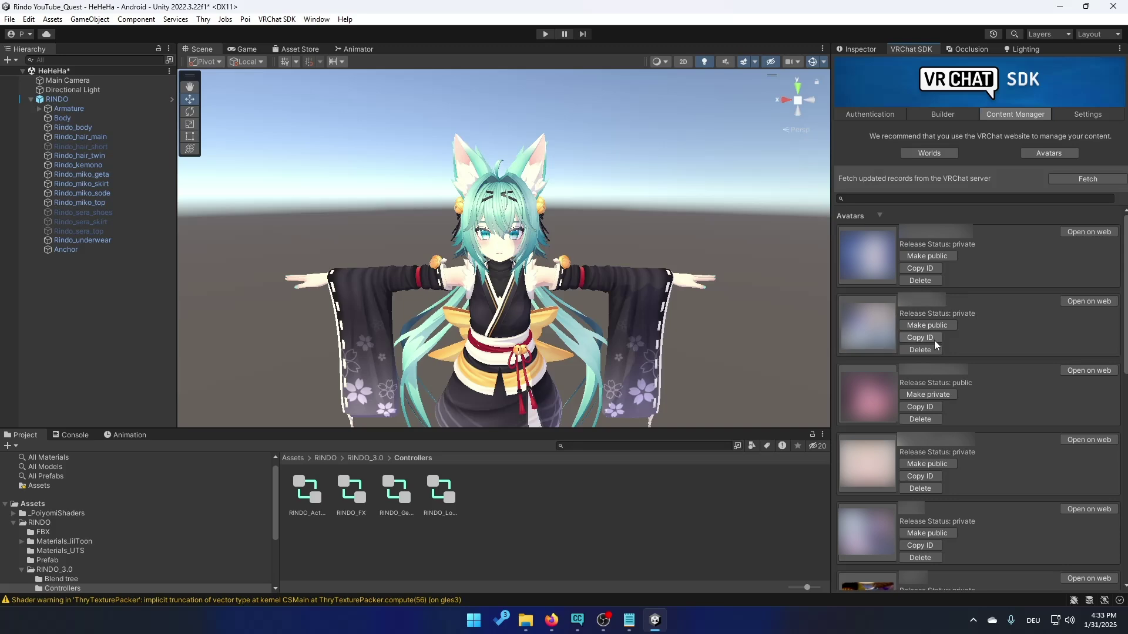
{"action": "left_click", "coordinate": [860, 50]}
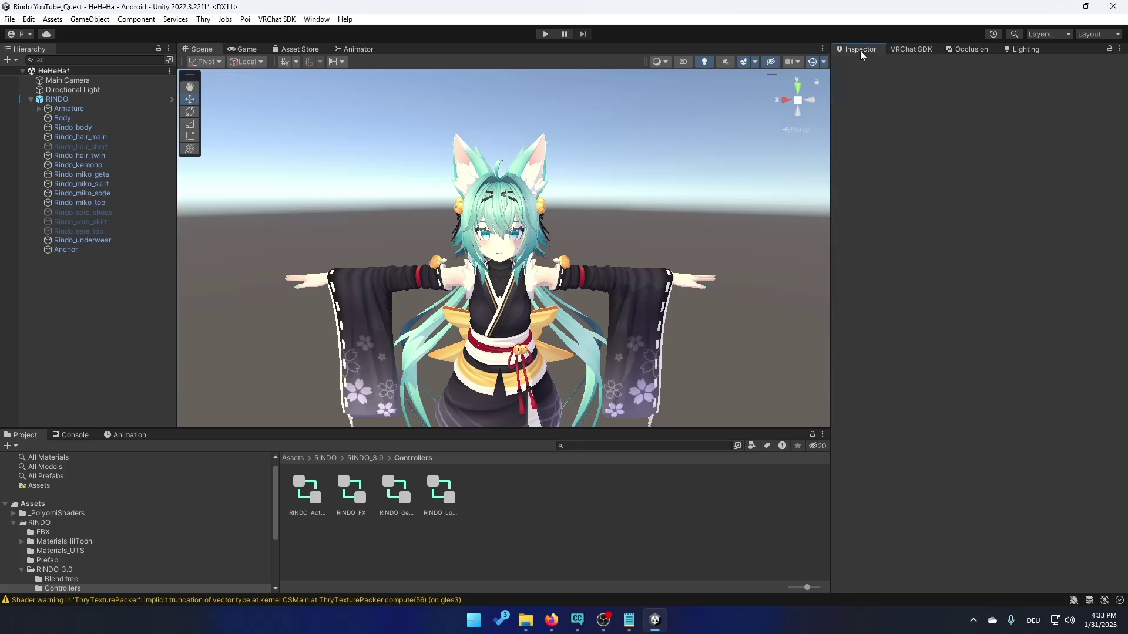
{"action": "left_click", "coordinate": [66, 99]}
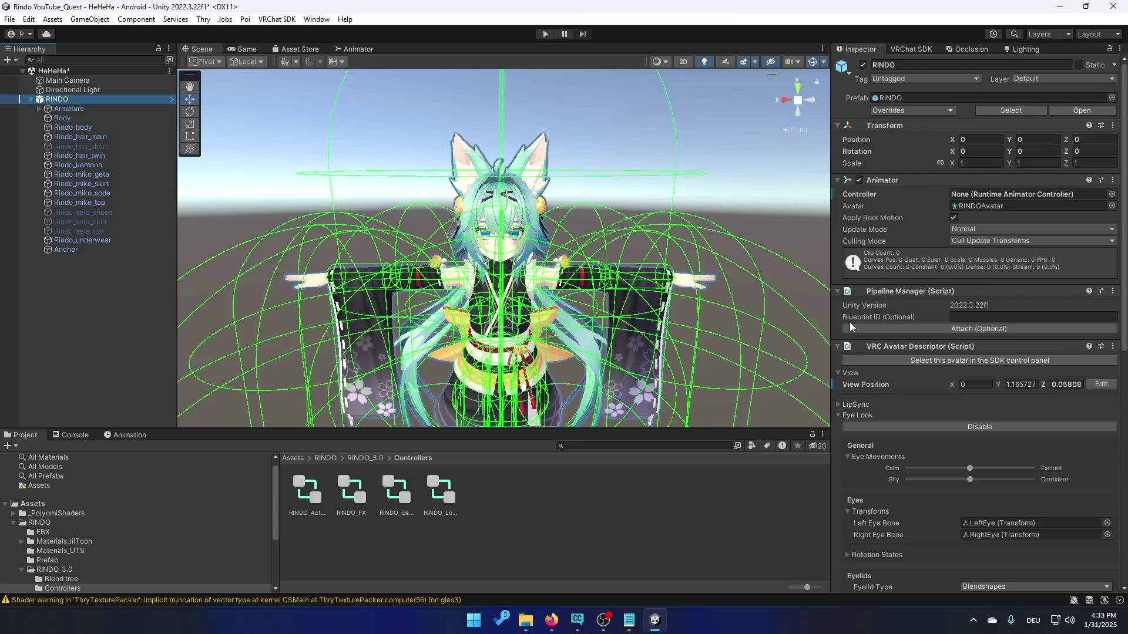
{"action": "left_click", "coordinate": [970, 318]}
{"action": "right_click", "coordinate": [969, 317]}
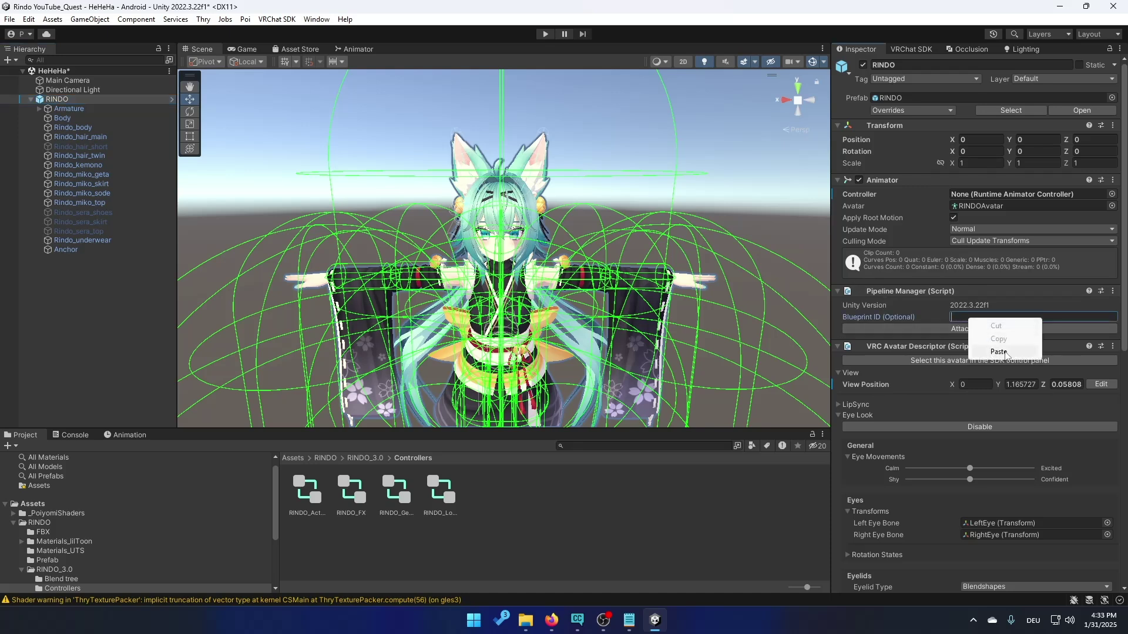
{"action": "left_click", "coordinate": [999, 352]}
{"action": "left_click", "coordinate": [971, 330]}
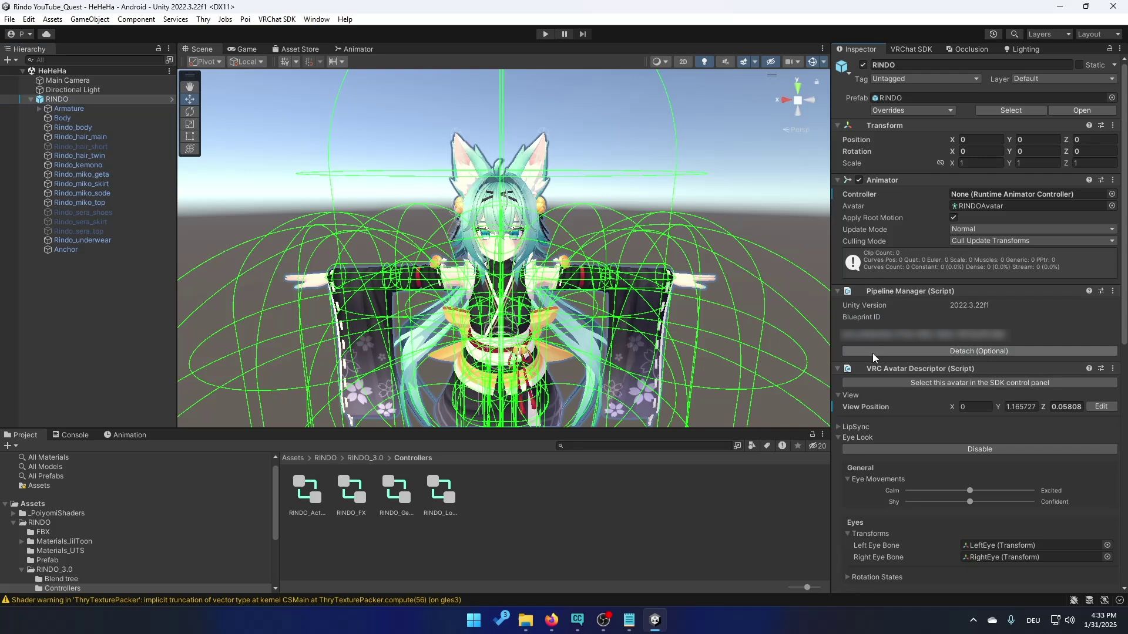
- Confirm the content upload rights for RINDO and build and publish it for Android
{"action": "left_click", "coordinate": [917, 50]}
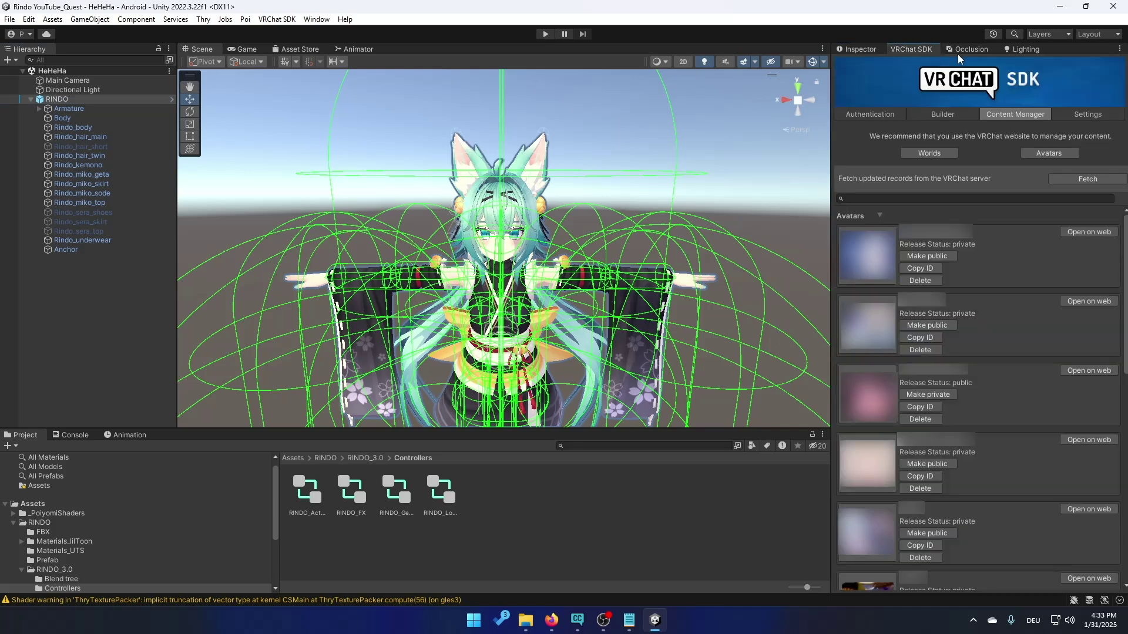
{"action": "left_click", "coordinate": [946, 117]}
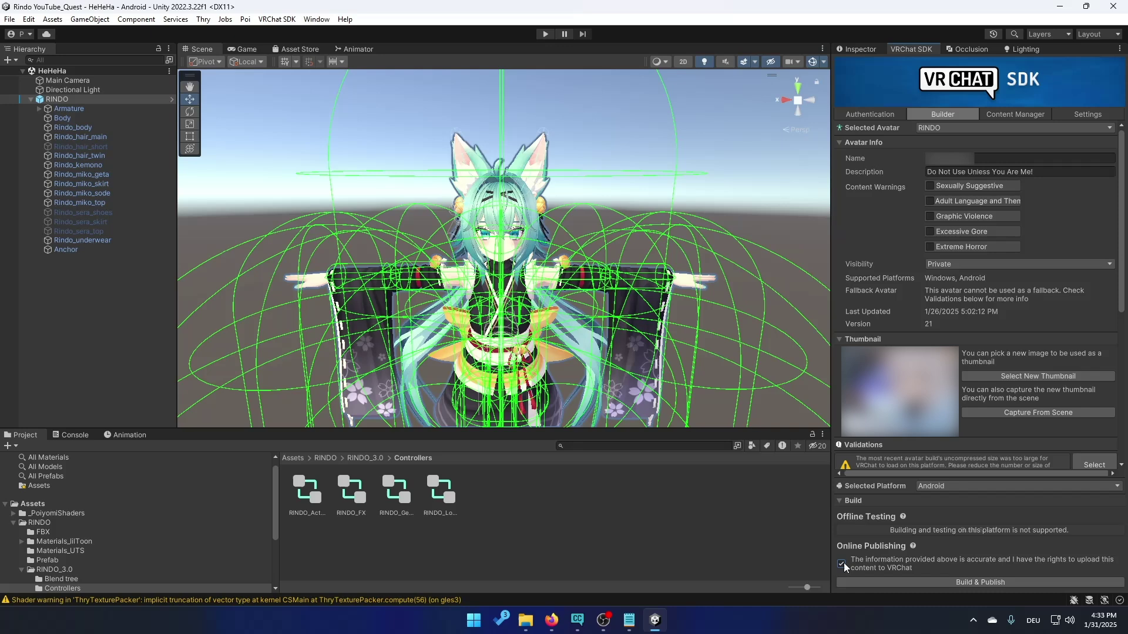
{"action": "left_click", "coordinate": [969, 584]}
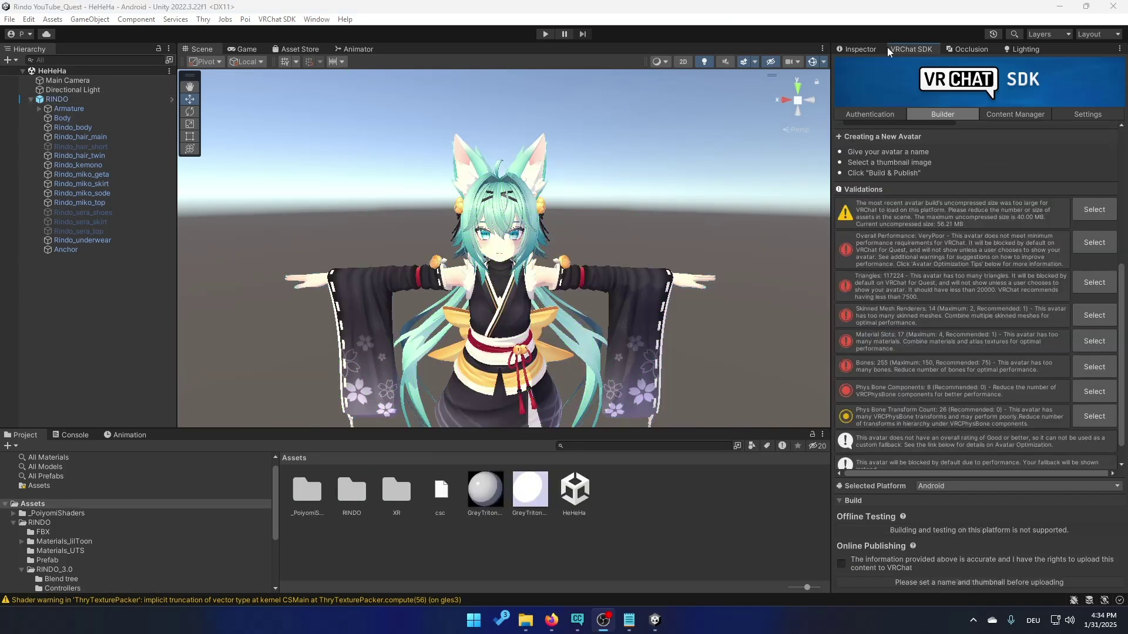
- Locate the texture used by the Body mesh's Rindo_face material and open the import settings of Rindo_body
{"action": "left_click", "coordinate": [859, 50]}
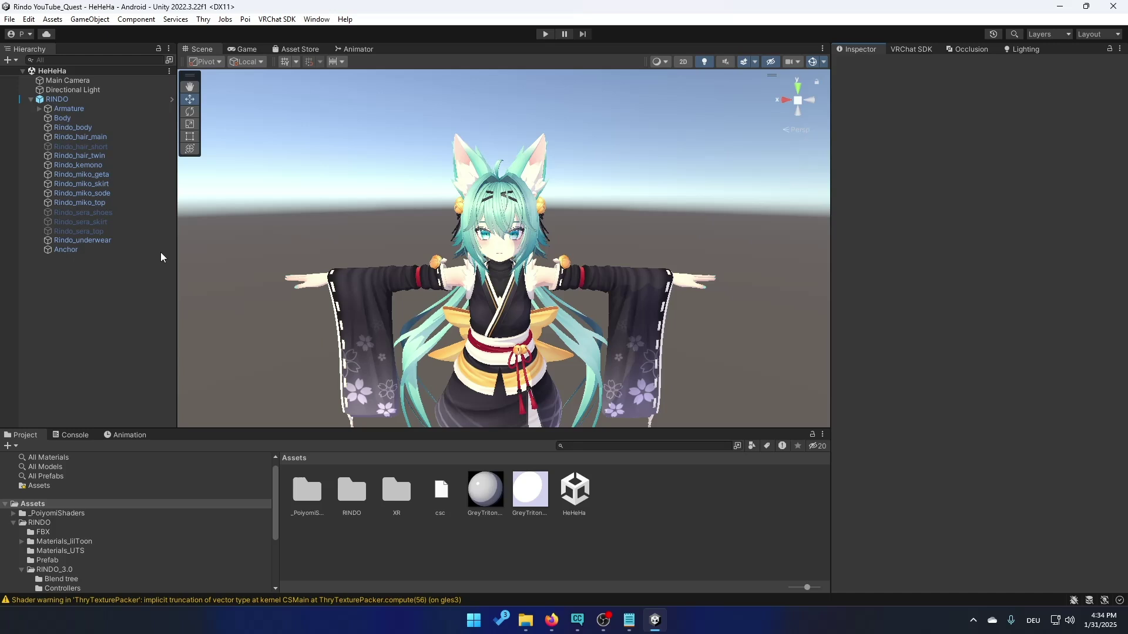
{"action": "left_click", "coordinate": [76, 119]}
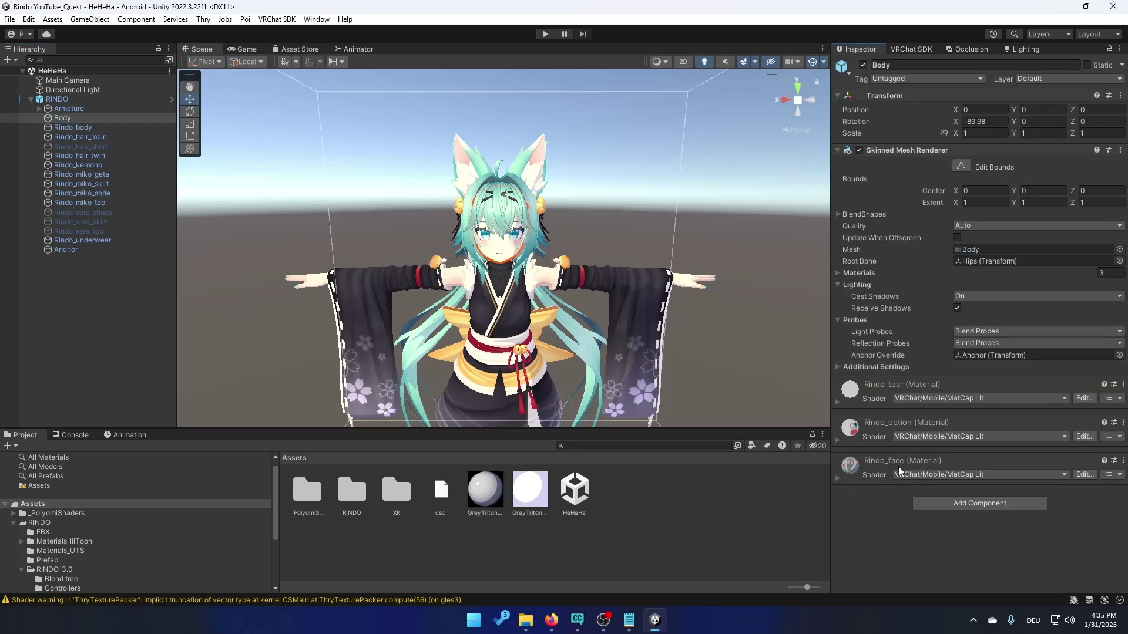
{"action": "left_click", "coordinate": [839, 478]}
{"action": "scroll", "coordinate": [1091, 452], "scroll_direction": "down", "scroll_amount": 2}
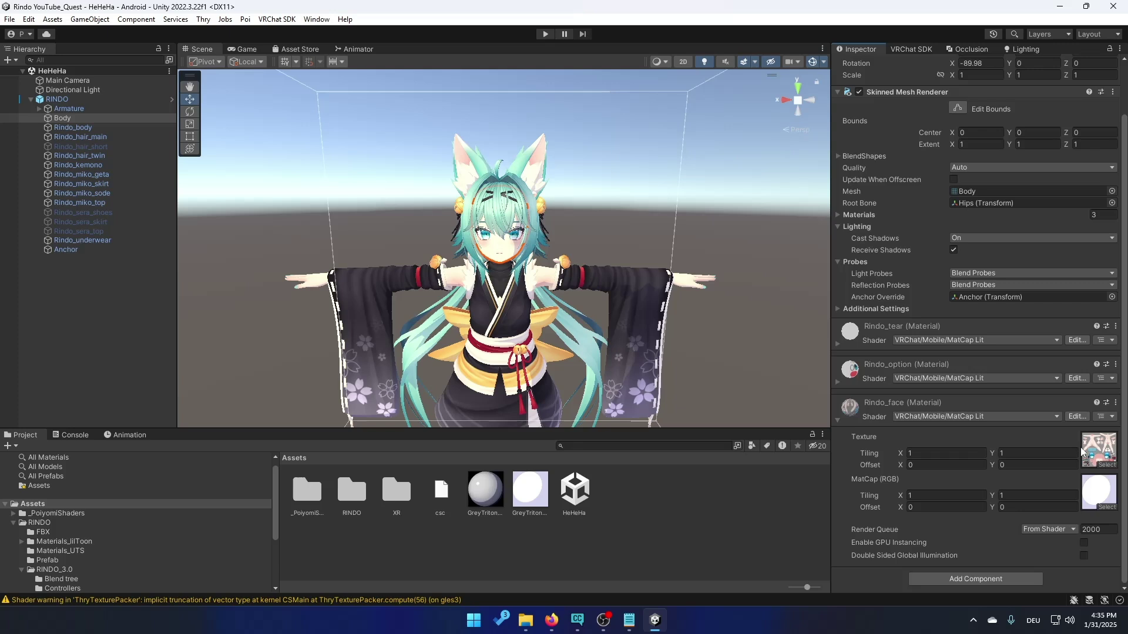
{"action": "left_click", "coordinate": [1103, 457]}
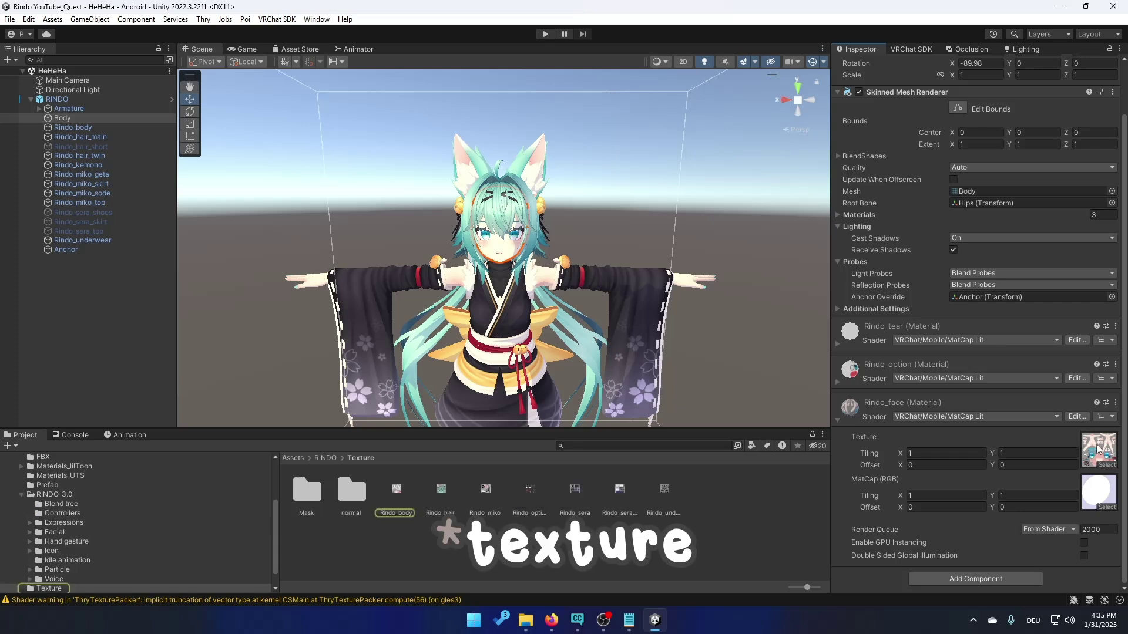
{"action": "left_click", "coordinate": [397, 497]}
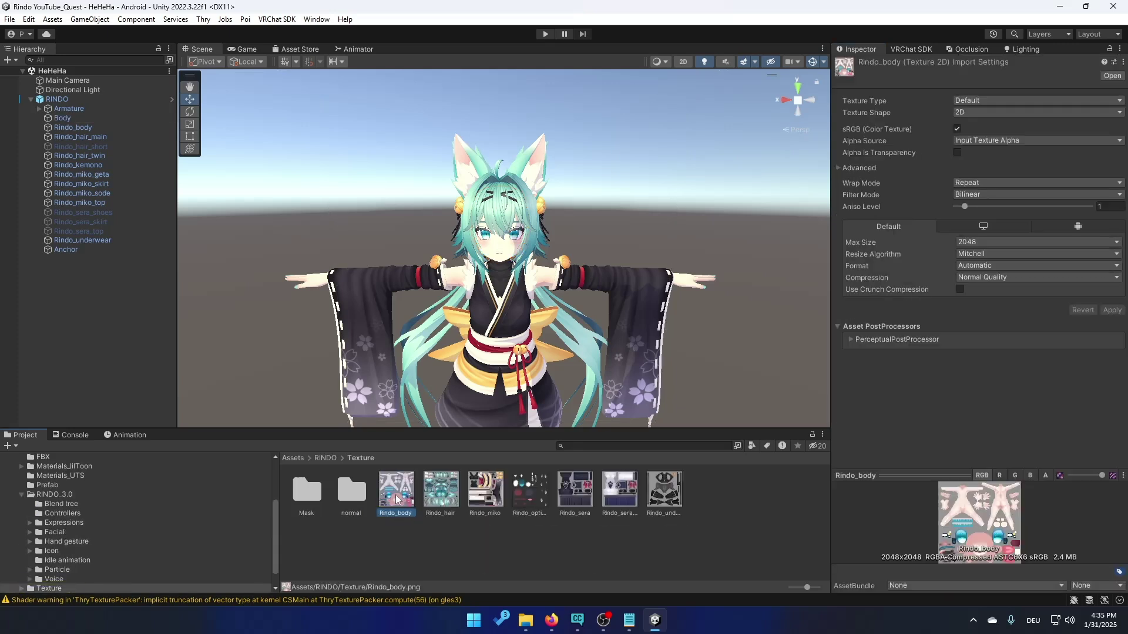
- Set the Rindo_body texture's max size to 1024 and apply the import settings
{"action": "left_click", "coordinate": [978, 241]}
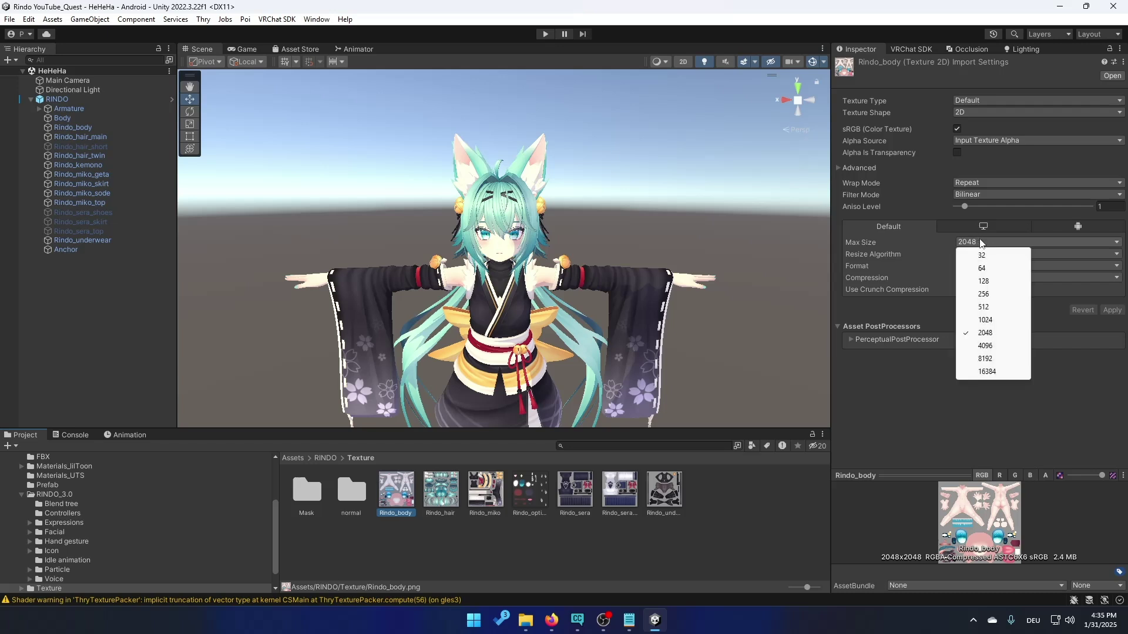
{"action": "left_click", "coordinate": [985, 321]}
{"action": "left_click", "coordinate": [1112, 310]}
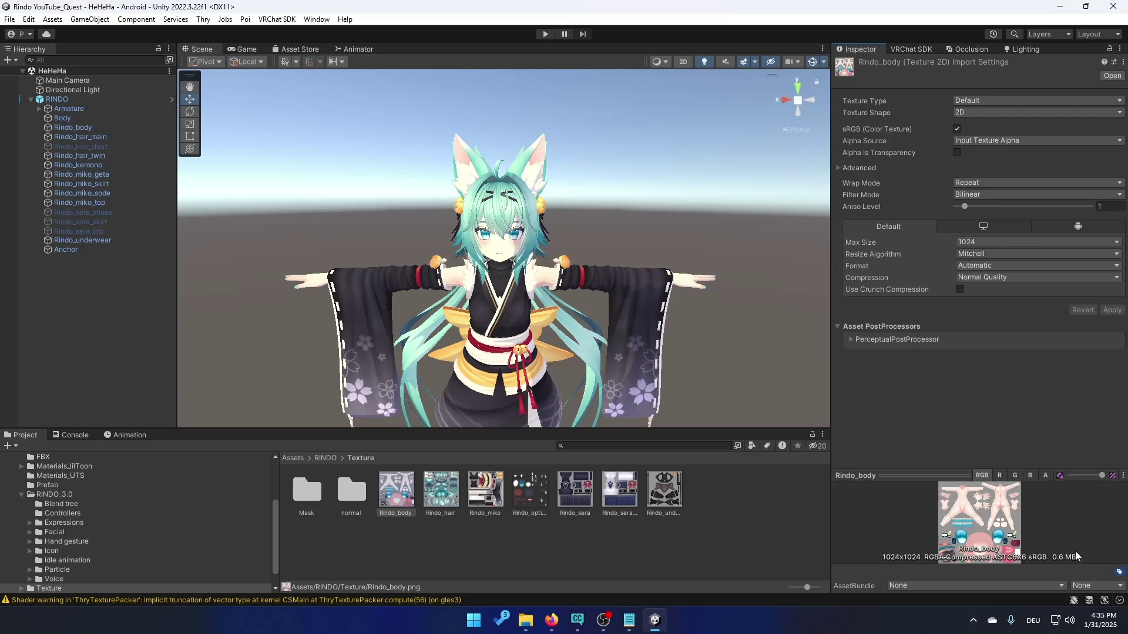
- Try a max size of 4096 on the Rindo_body texture, then return it to 1024, applying each change
{"action": "left_click", "coordinate": [975, 243]}
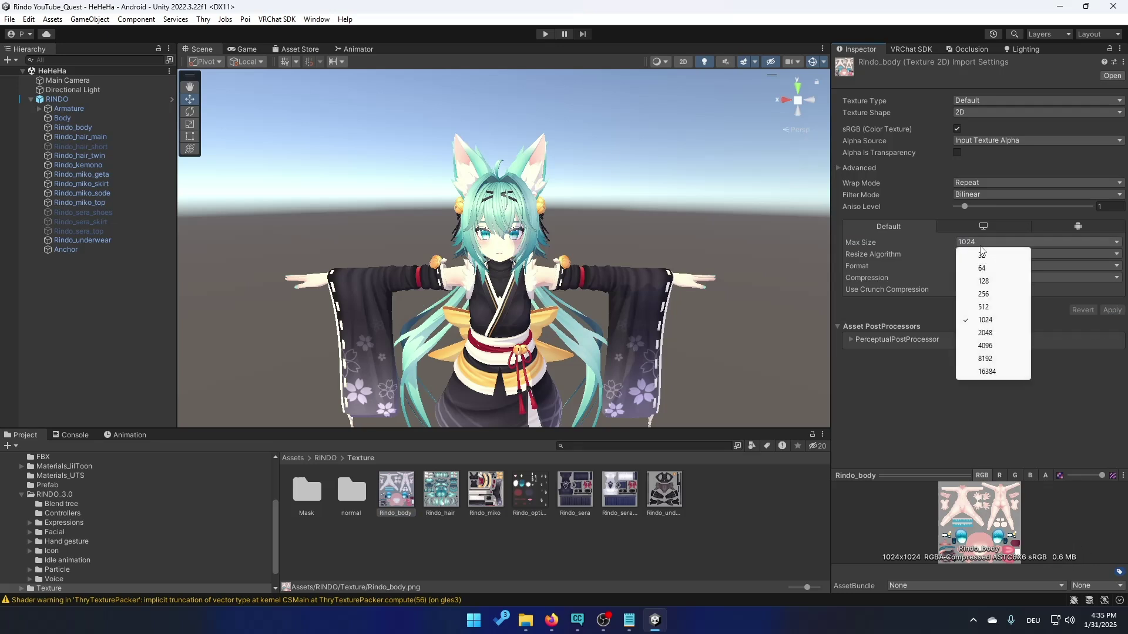
{"action": "left_click", "coordinate": [986, 346]}
{"action": "left_click", "coordinate": [1112, 310]}
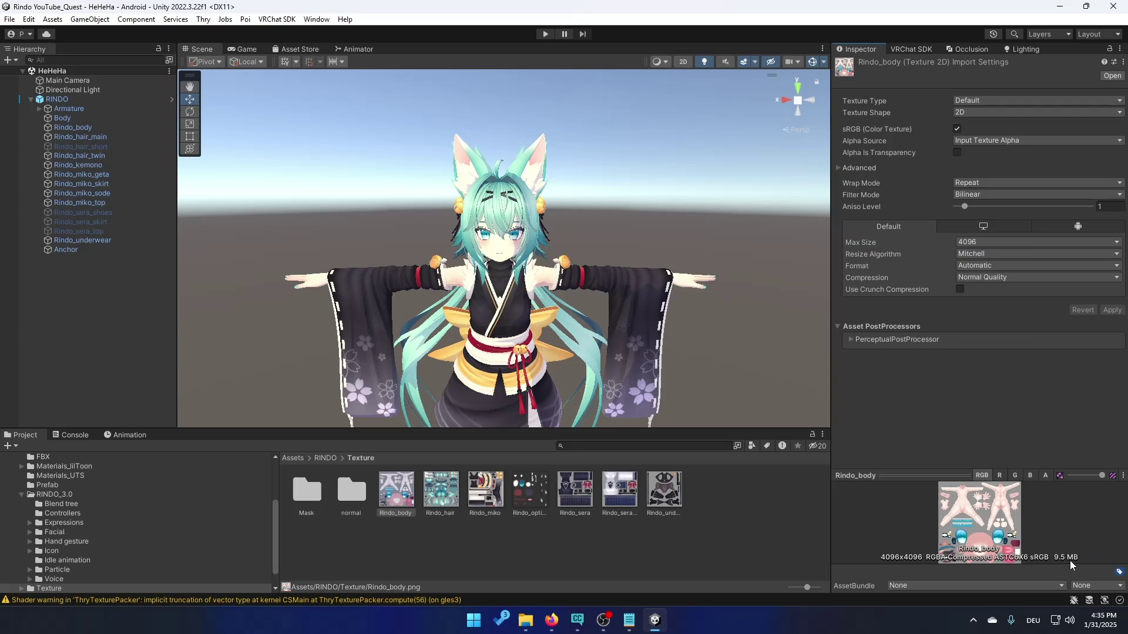
{"action": "left_click", "coordinate": [975, 242]}
{"action": "left_click", "coordinate": [975, 321]}
{"action": "left_click", "coordinate": [1112, 310]}
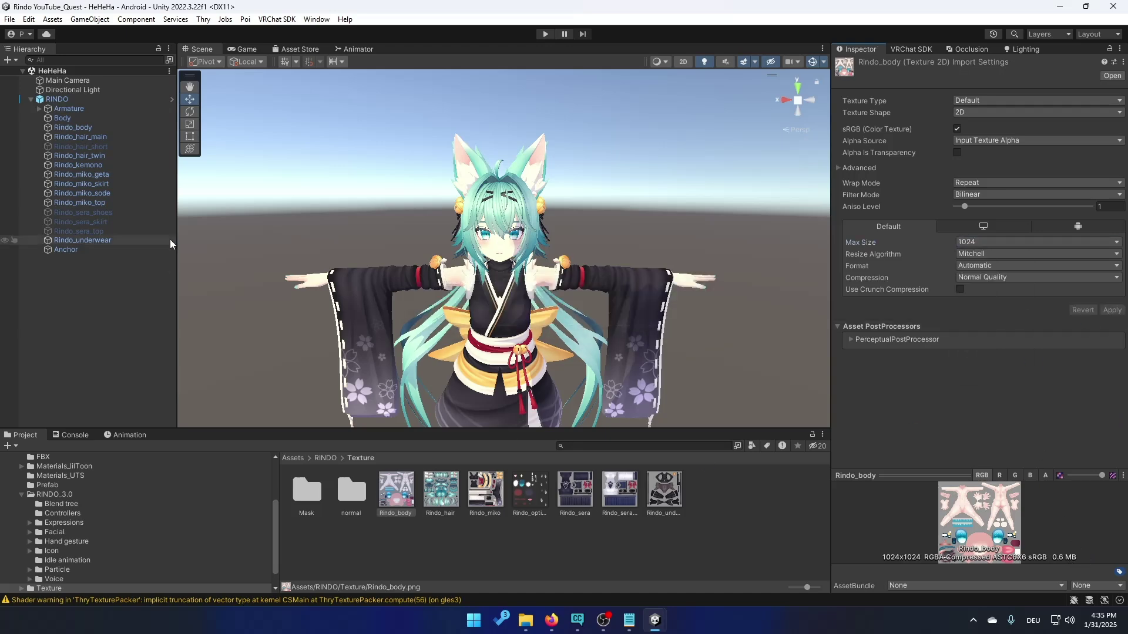
- Select the Rindo_hair_main mesh to show its materials
{"action": "left_click", "coordinate": [68, 136]}
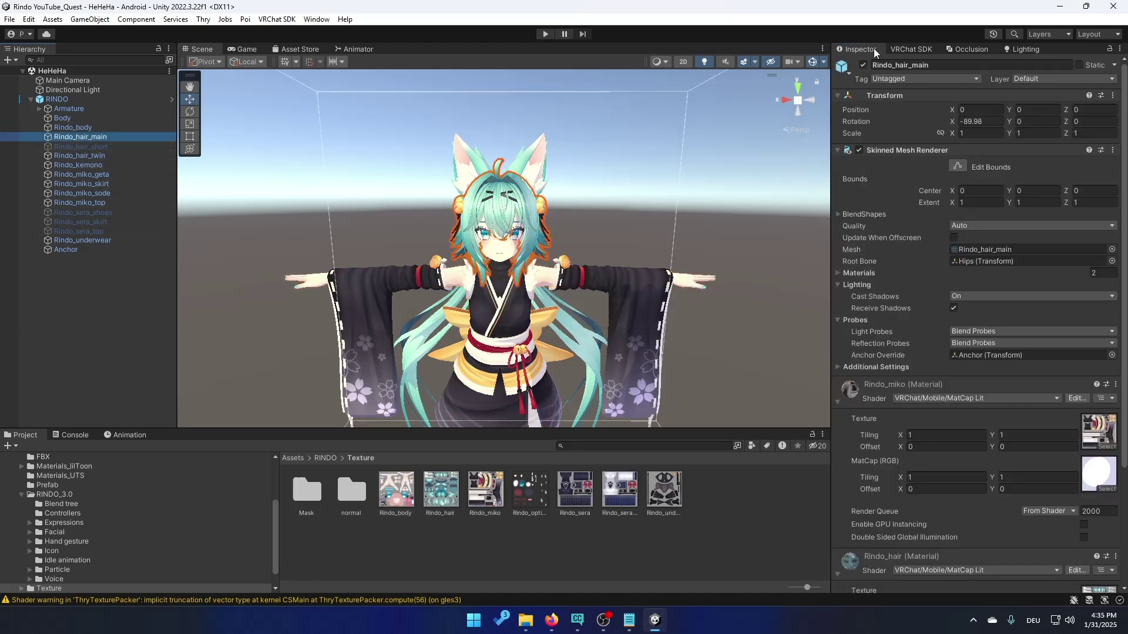